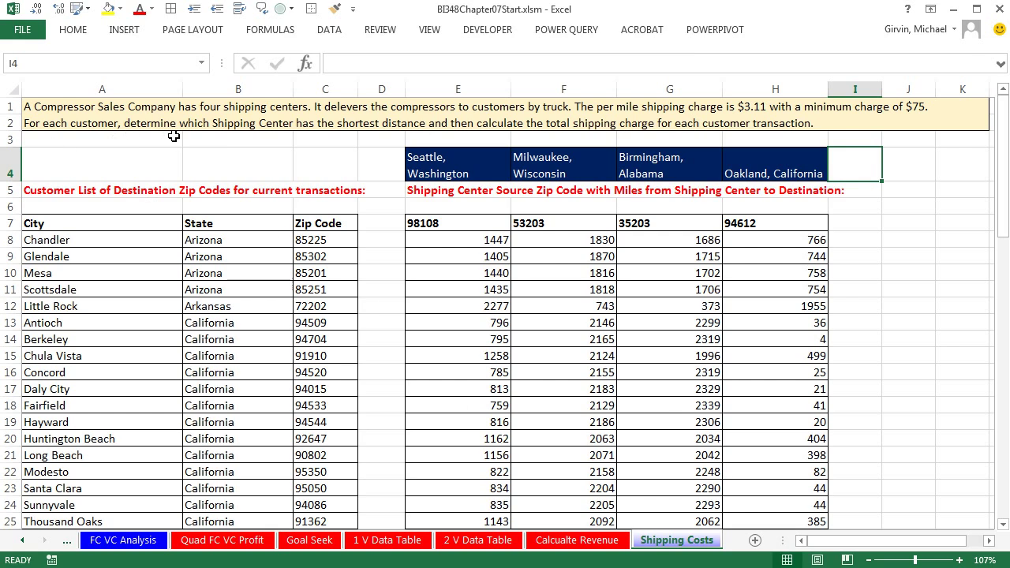
Step: Review the four shipping center headings in E4:H4, from Seattle to Oakland, against the problem statement
{"action": "left_click", "coordinate": [471, 168]}
{"action": "left_click", "coordinate": [568, 169]}
{"action": "left_click", "coordinate": [670, 169]}
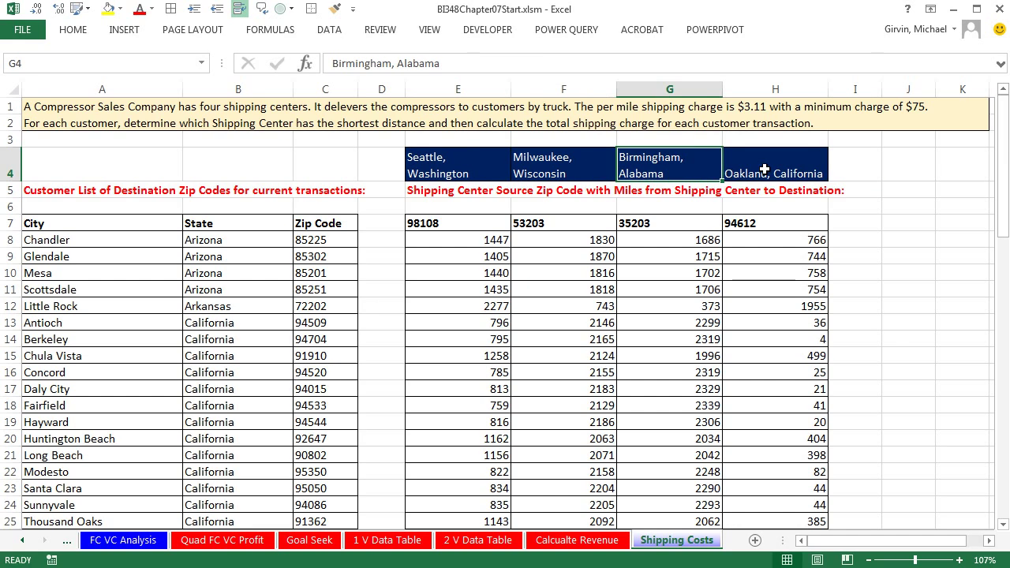
{"action": "left_click", "coordinate": [763, 169]}
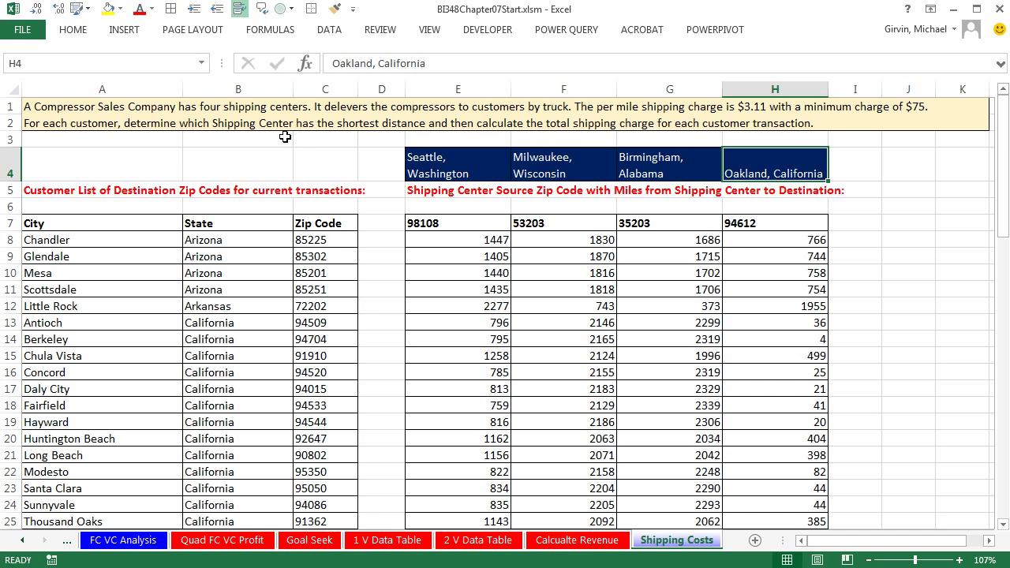
{"action": "left_click", "coordinate": [437, 169]}
{"action": "left_click", "coordinate": [556, 167]}
{"action": "left_click", "coordinate": [640, 174]}
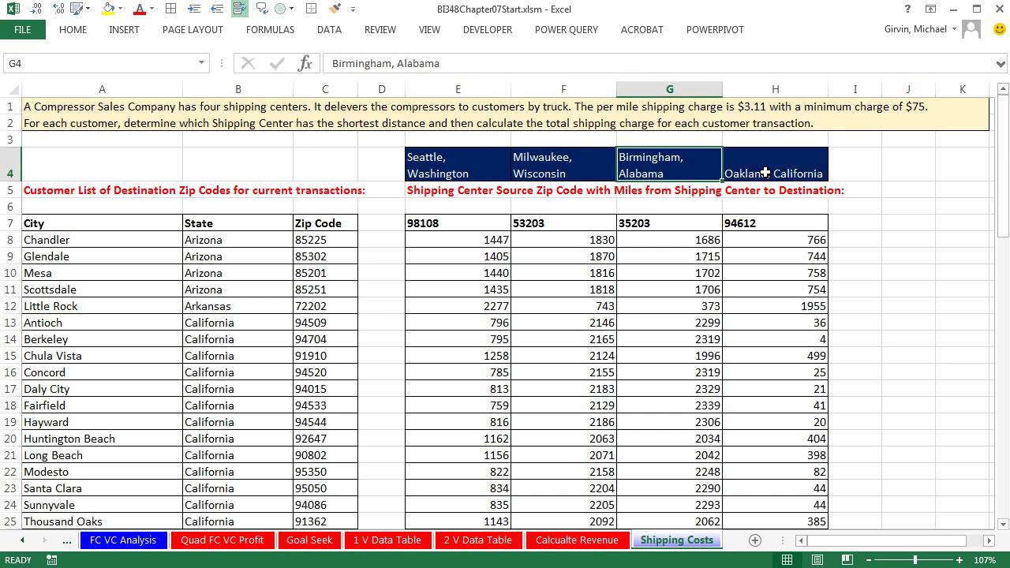
{"action": "left_click", "coordinate": [766, 168]}
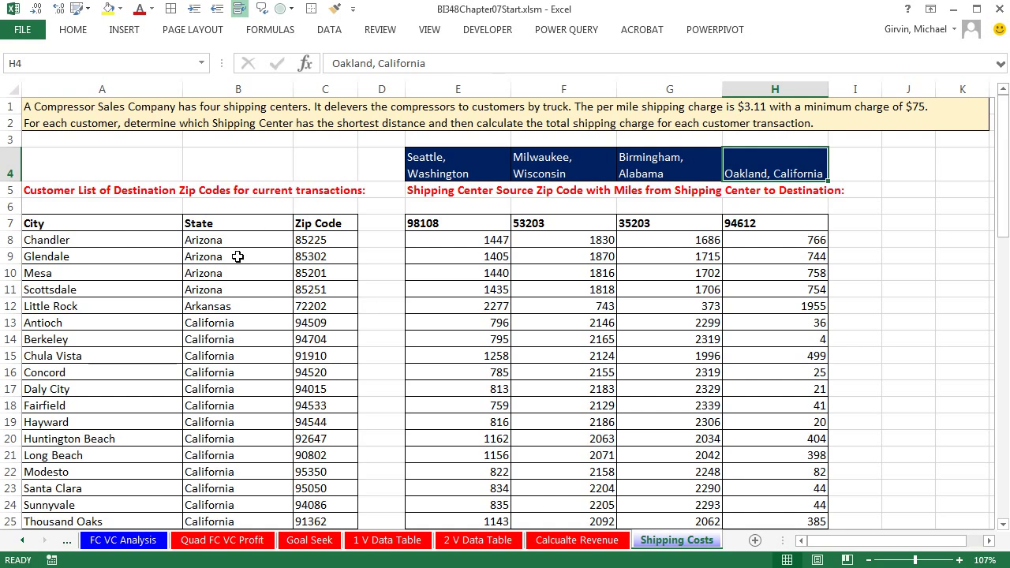
Step: Examine the Chandler customer's city, state and zip code, and compare each shipping center's name with its source zip code
{"action": "left_click_drag", "start_coordinate": [54, 242], "coordinate": [327, 240]}
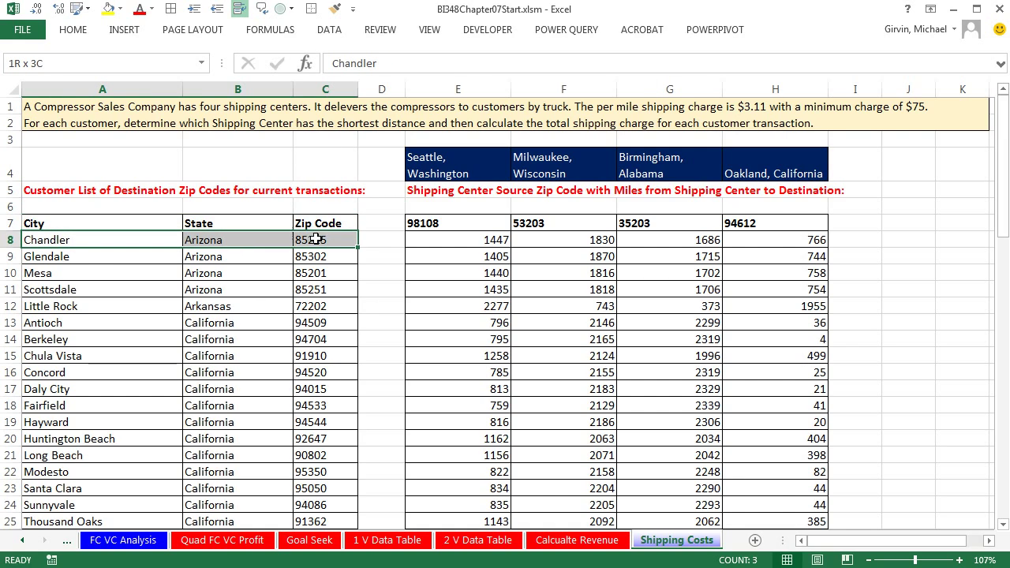
{"action": "left_click", "coordinate": [332, 240]}
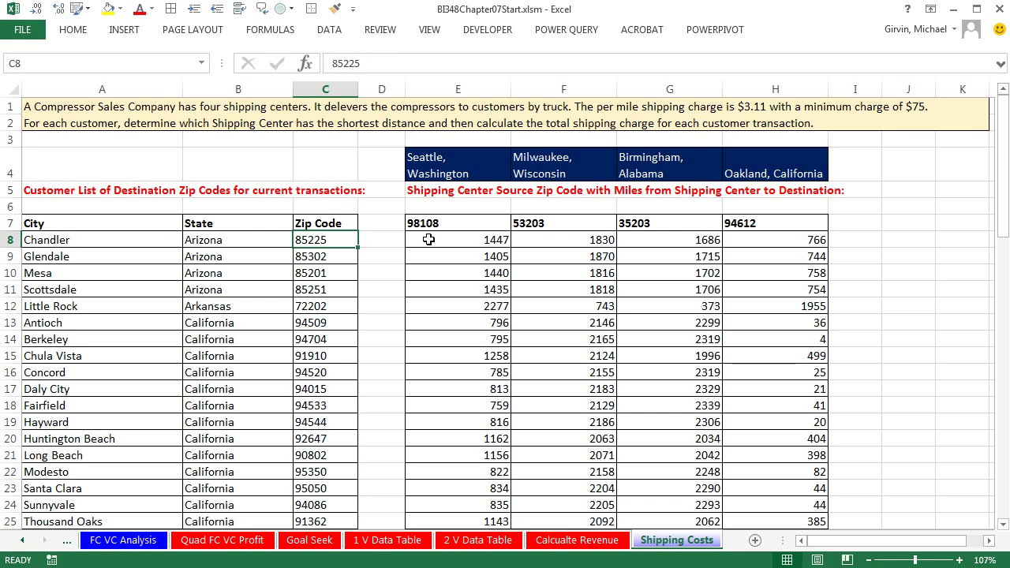
{"action": "left_click", "coordinate": [454, 168]}
{"action": "left_click", "coordinate": [456, 219]}
{"action": "left_click", "coordinate": [563, 160]}
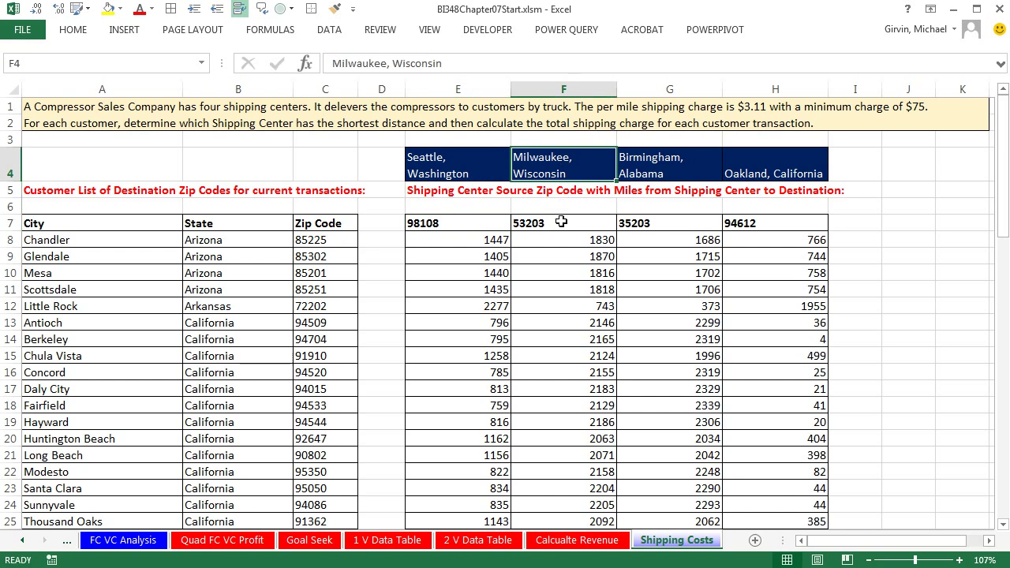
{"action": "left_click", "coordinate": [562, 220]}
{"action": "left_click", "coordinate": [631, 167]}
{"action": "left_click", "coordinate": [652, 229]}
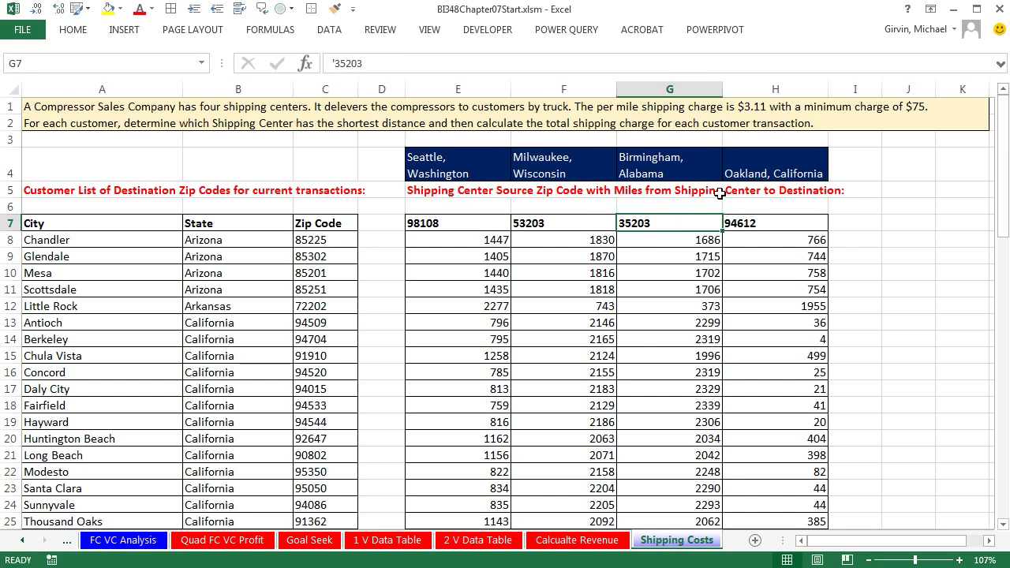
{"action": "left_click", "coordinate": [730, 177]}
{"action": "left_click", "coordinate": [733, 224]}
Step: Examine the Chandler customer's distance to each shipping center in E8:H8 and check how far down the distance table extends
{"action": "left_click_drag", "start_coordinate": [486, 240], "coordinate": [796, 221]}
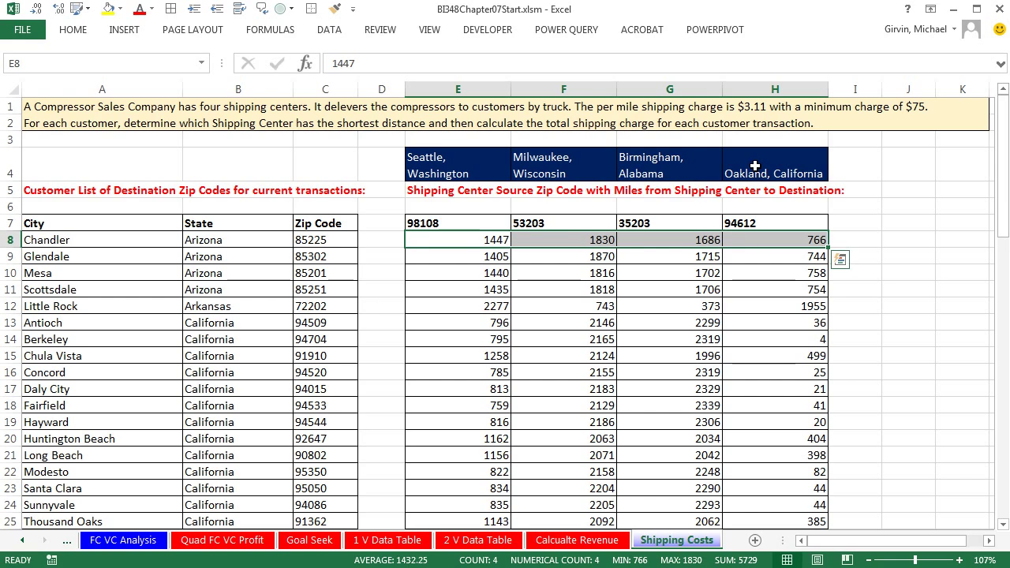
{"action": "left_click", "coordinate": [452, 244]}
{"action": "left_click", "coordinate": [564, 240]}
{"action": "left_click", "coordinate": [669, 241]}
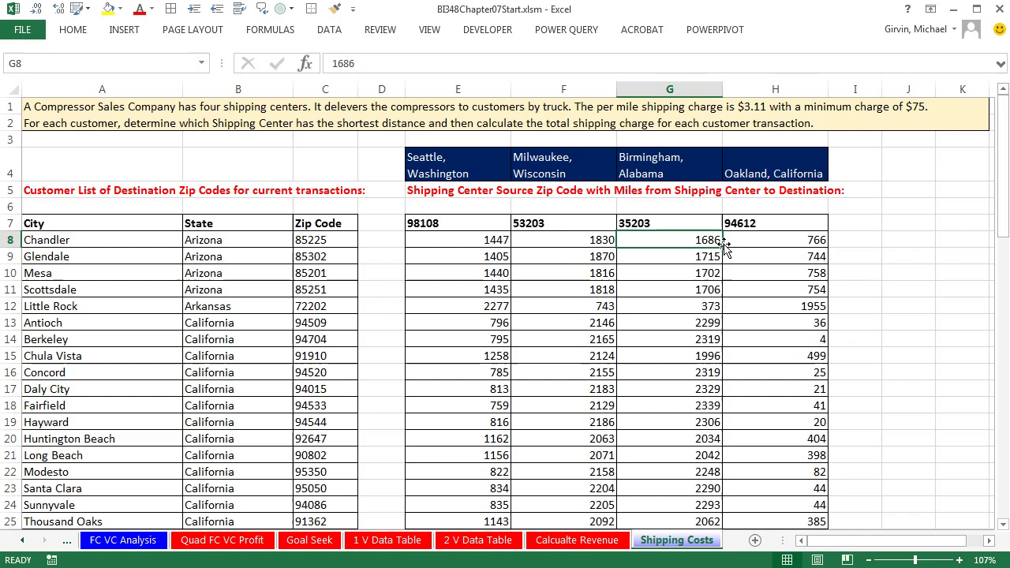
{"action": "left_click", "coordinate": [746, 241]}
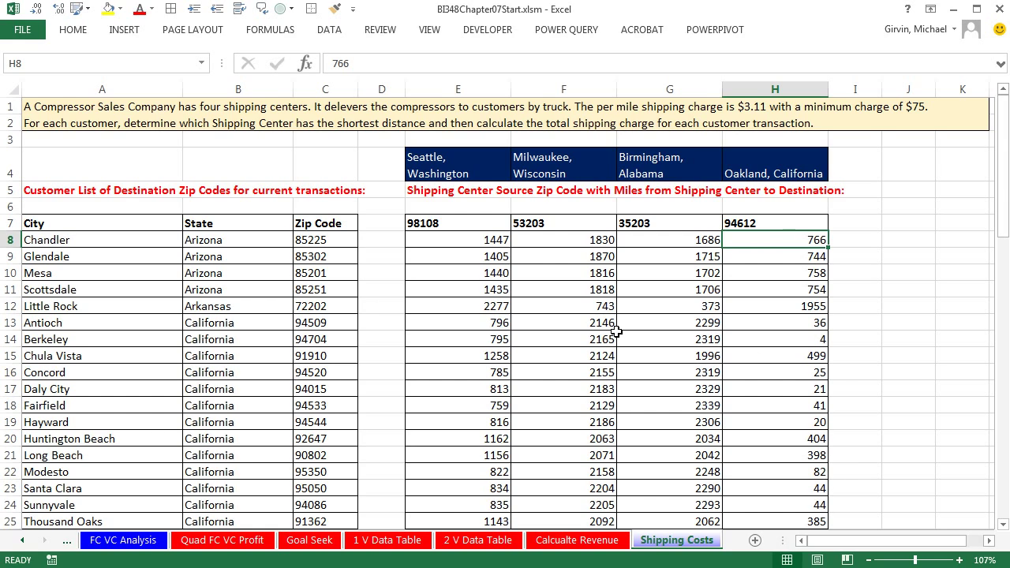
{"action": "key", "text": "ctrl+Down"}
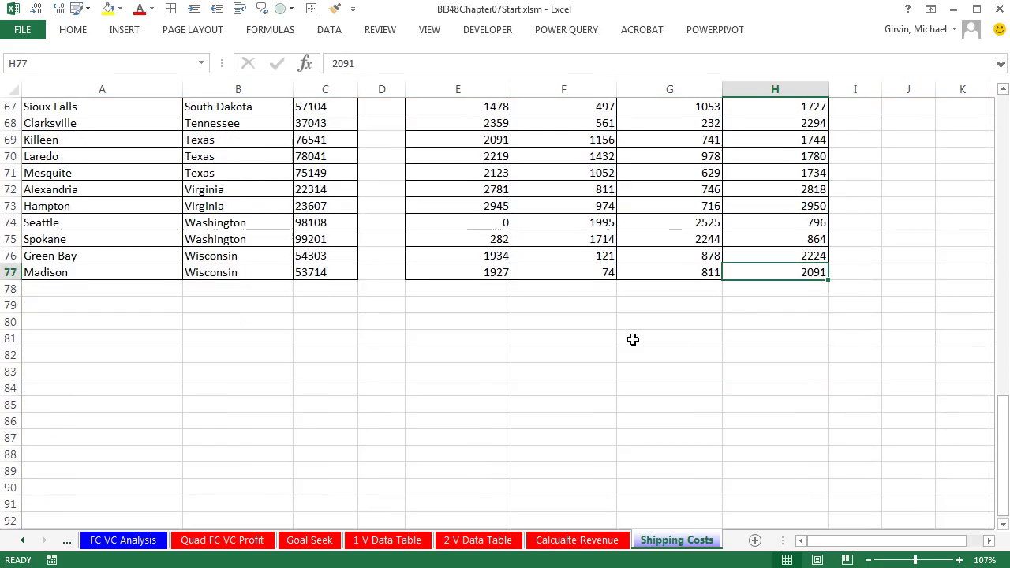
{"action": "scroll", "coordinate": [548, 397], "scroll_direction": "up", "scroll_amount": 3}
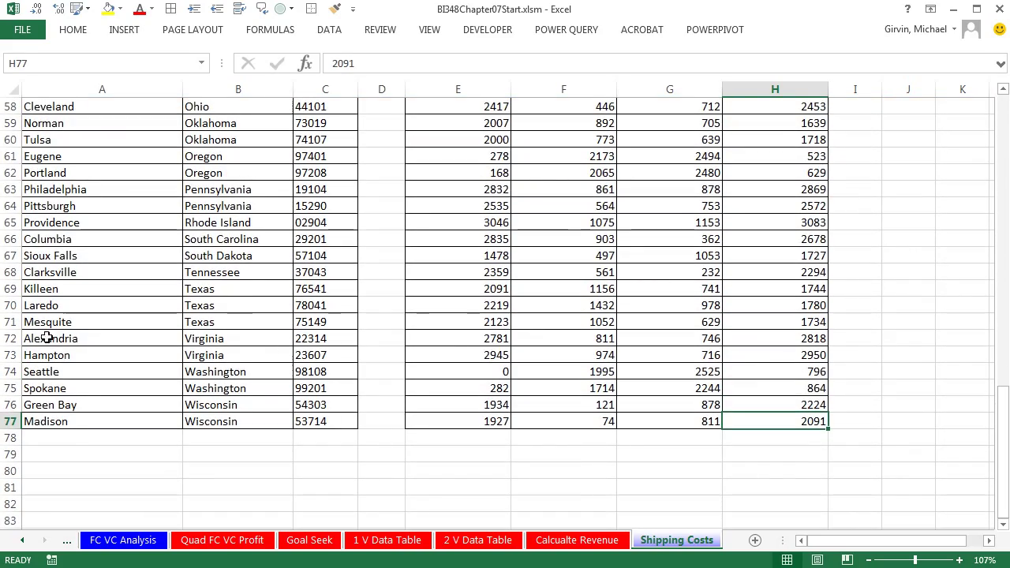
{"action": "scroll", "coordinate": [79, 439], "scroll_direction": "up", "scroll_amount": 19}
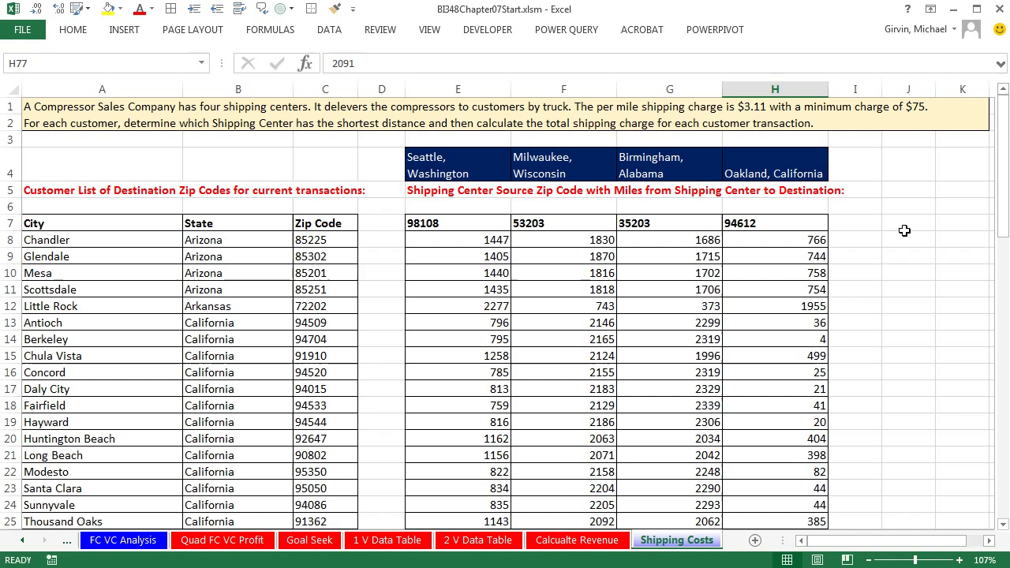
Step: Add the headings Min Distance, Shipping Center and Total Shipping Charge in I7:K7, styled like the dark blue shipping center headers
{"action": "left_click", "coordinate": [843, 228]}
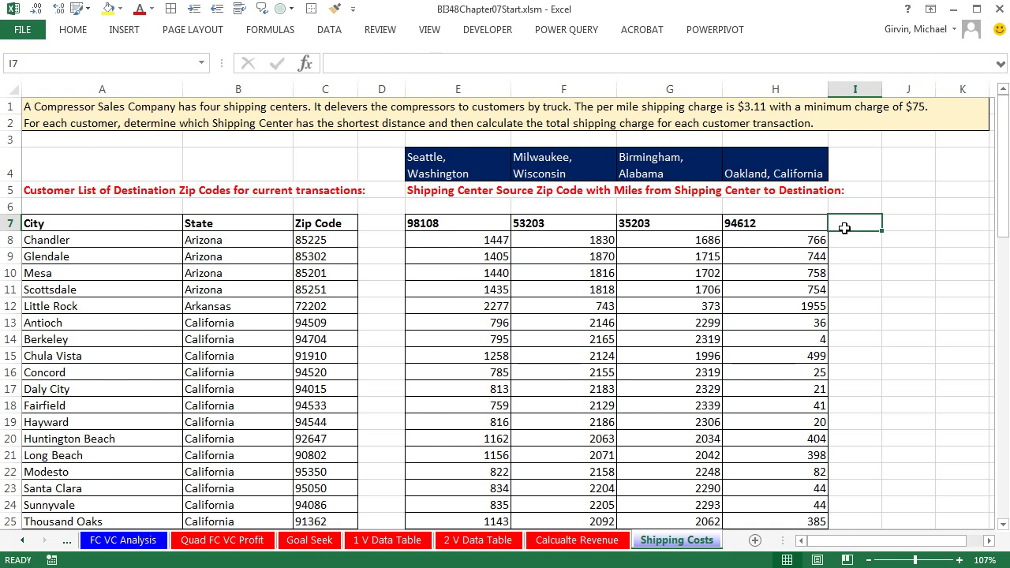
{"action": "type", "text": "Min Distance\tShipping Center\tTotal Shipping Charge"}
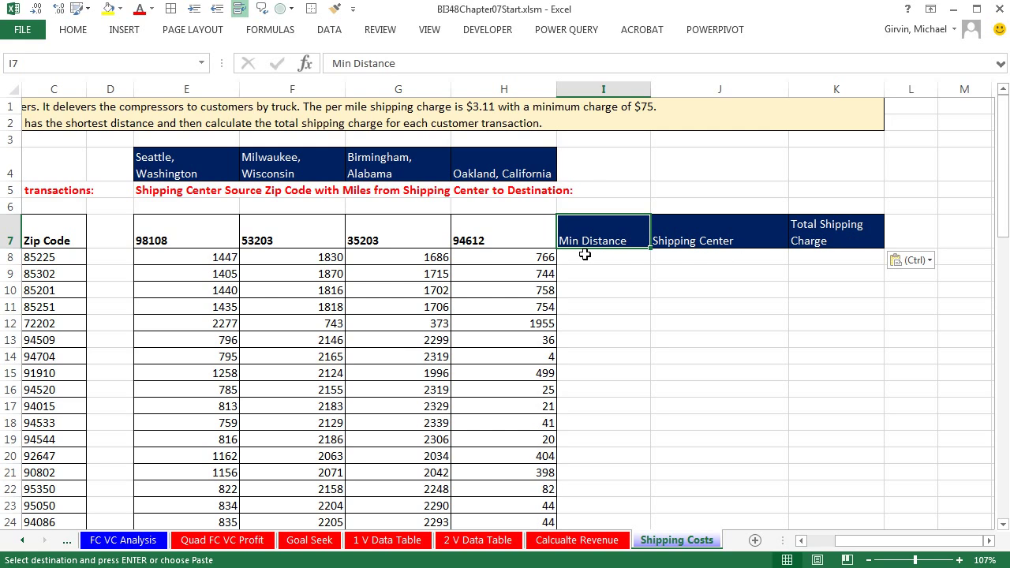
Step: Review the customer zip codes in C8:C13 and the row 13 distances from the four shipping centers
{"action": "left_click", "coordinate": [63, 257]}
{"action": "left_click", "coordinate": [63, 274]}
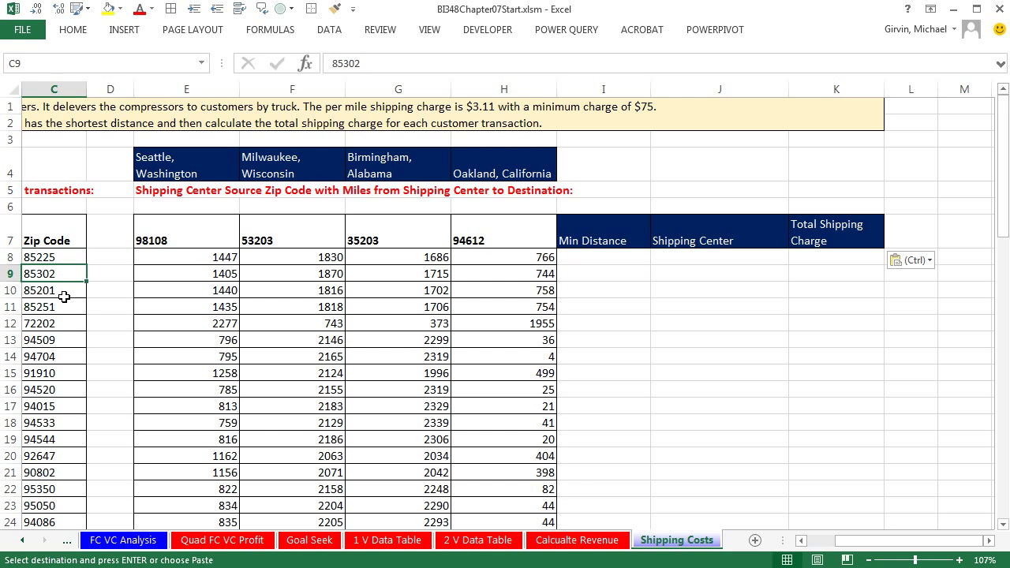
{"action": "left_click", "coordinate": [63, 299]}
{"action": "left_click", "coordinate": [69, 308]}
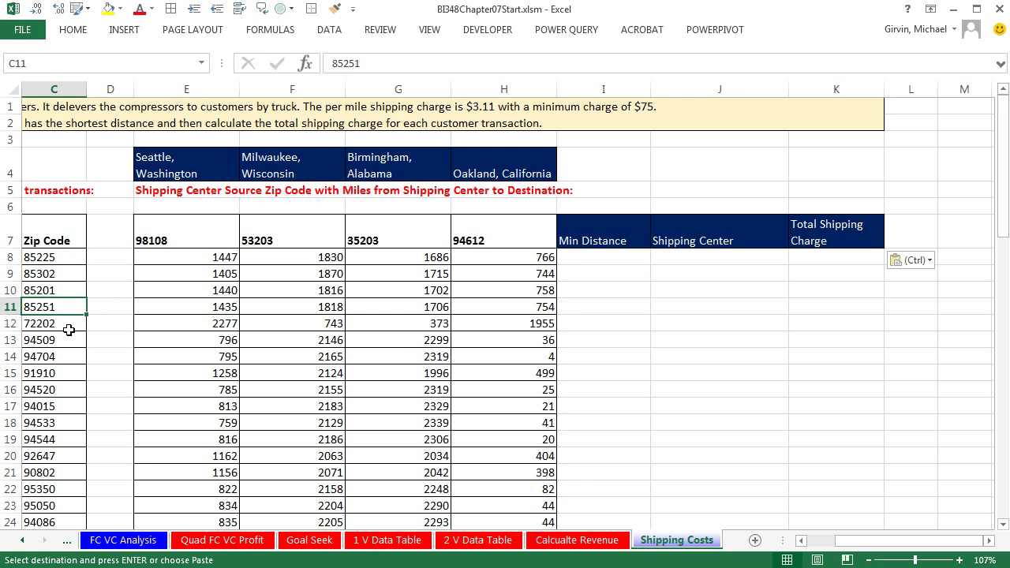
{"action": "left_click", "coordinate": [72, 325]}
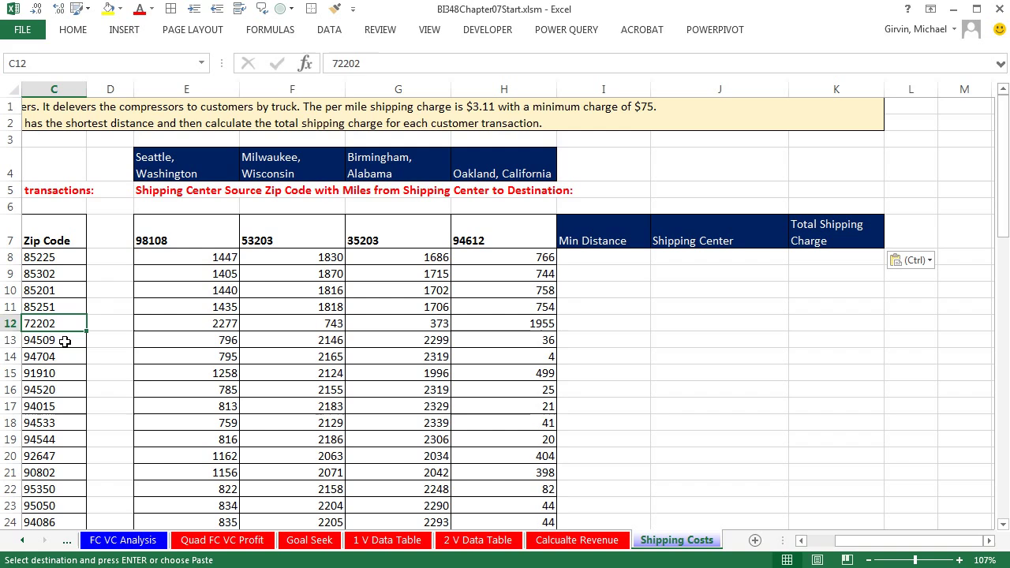
{"action": "left_click", "coordinate": [67, 339]}
{"action": "left_click_drag", "start_coordinate": [167, 340], "coordinate": [500, 340]}
Step: Fill the first Min Distance cell, I8, with the recently used light green color
{"action": "left_click", "coordinate": [604, 256]}
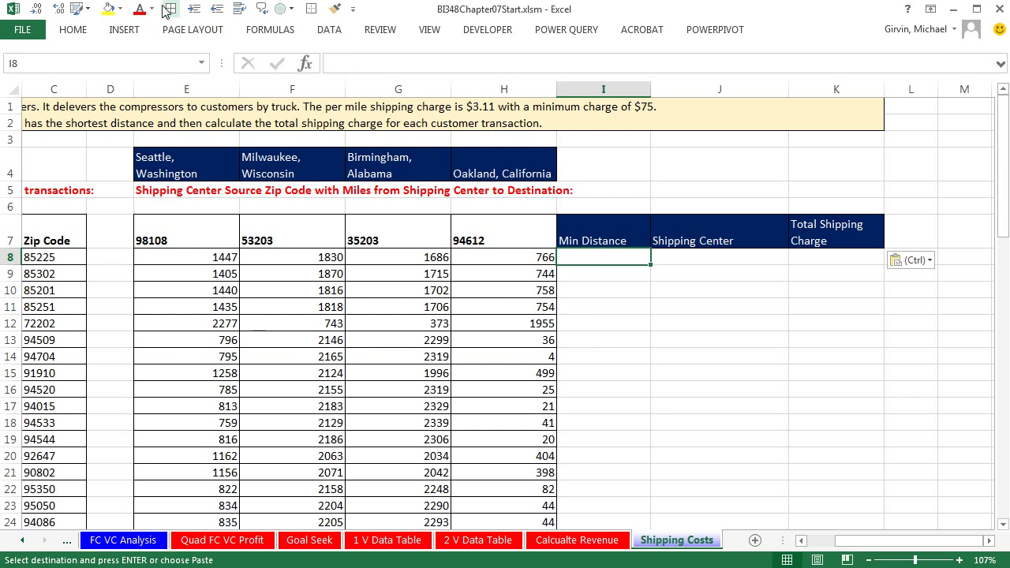
{"action": "key", "text": "Escape"}
{"action": "left_click", "coordinate": [122, 10]}
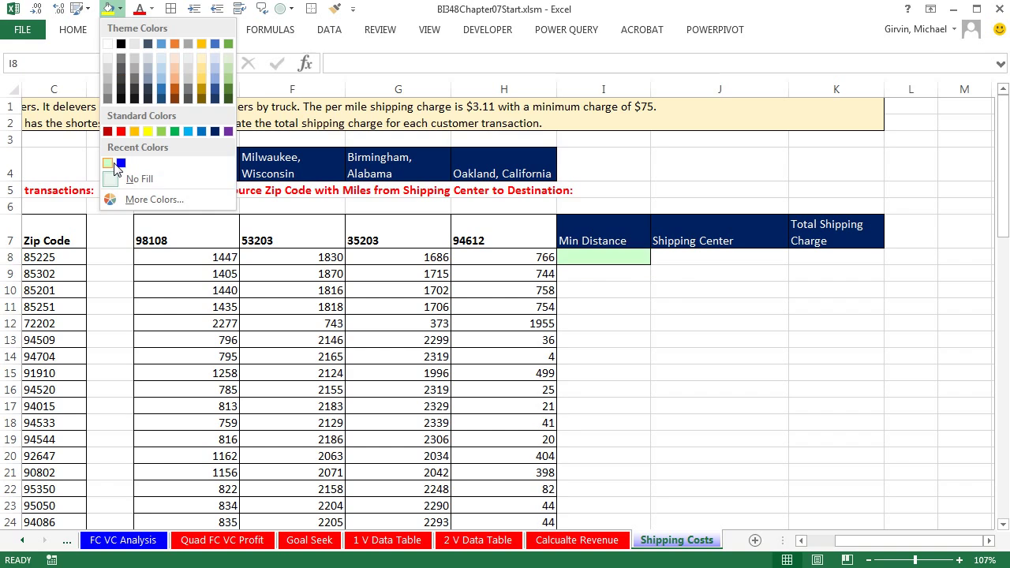
{"action": "left_click", "coordinate": [109, 164]}
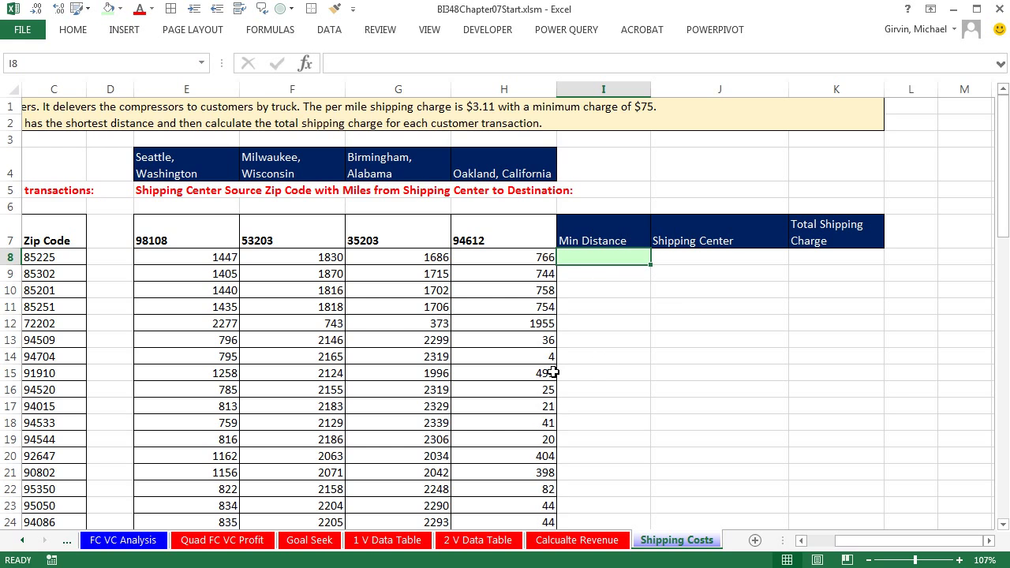
Step: Enter the formula =MIN(E8:H8) in I8 to find the shortest distance for the first customer
{"action": "type", "text": "=min"}
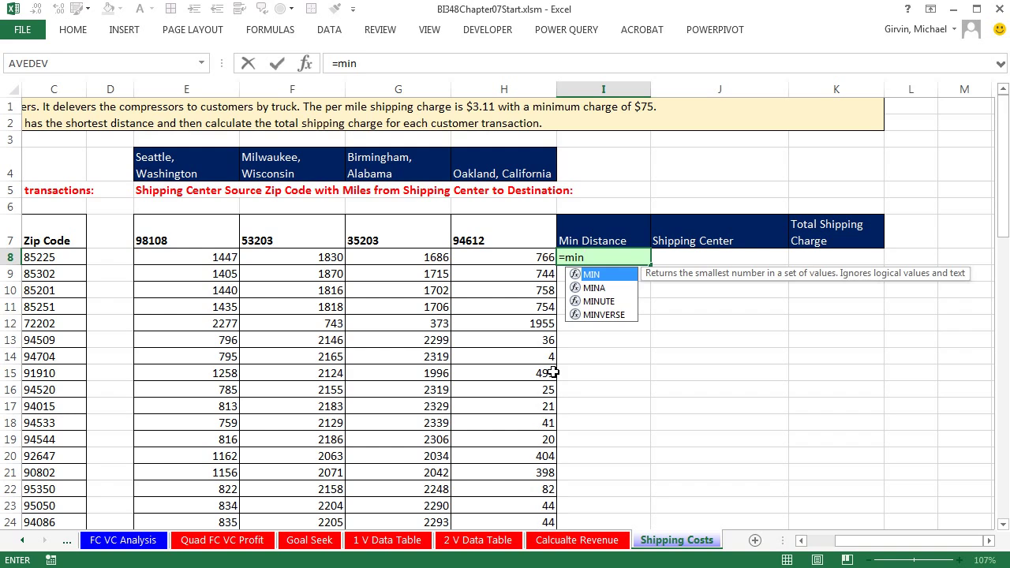
{"action": "key", "text": "Tab"}
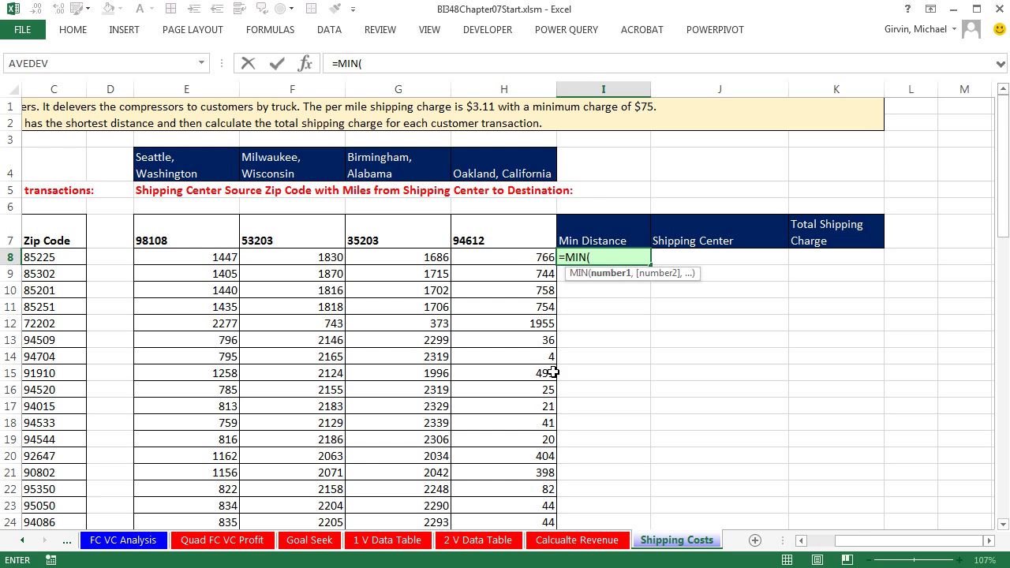
{"action": "left_click_drag", "start_coordinate": [521, 256], "coordinate": [213, 260]}
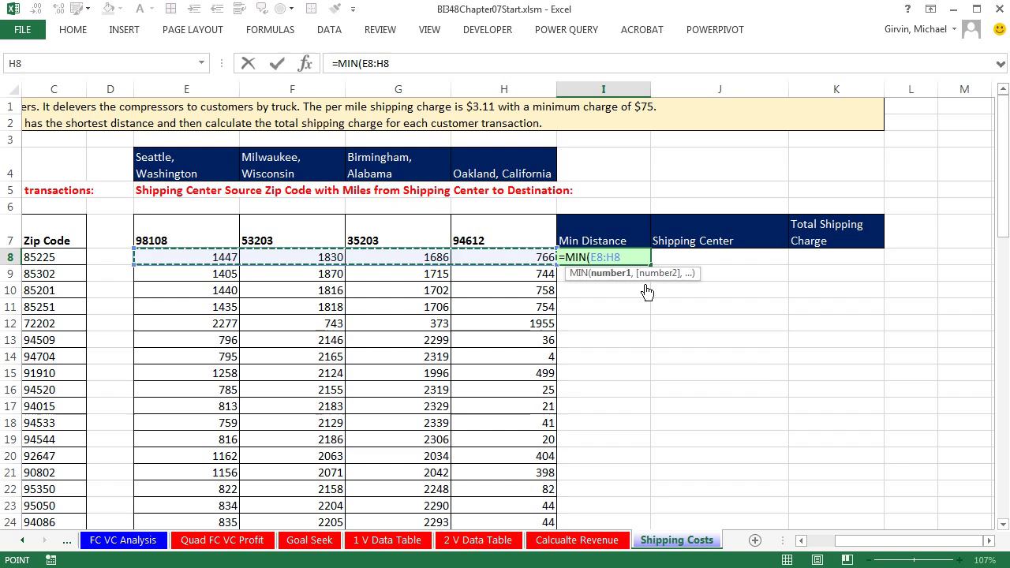
{"action": "type", "text": ")"}
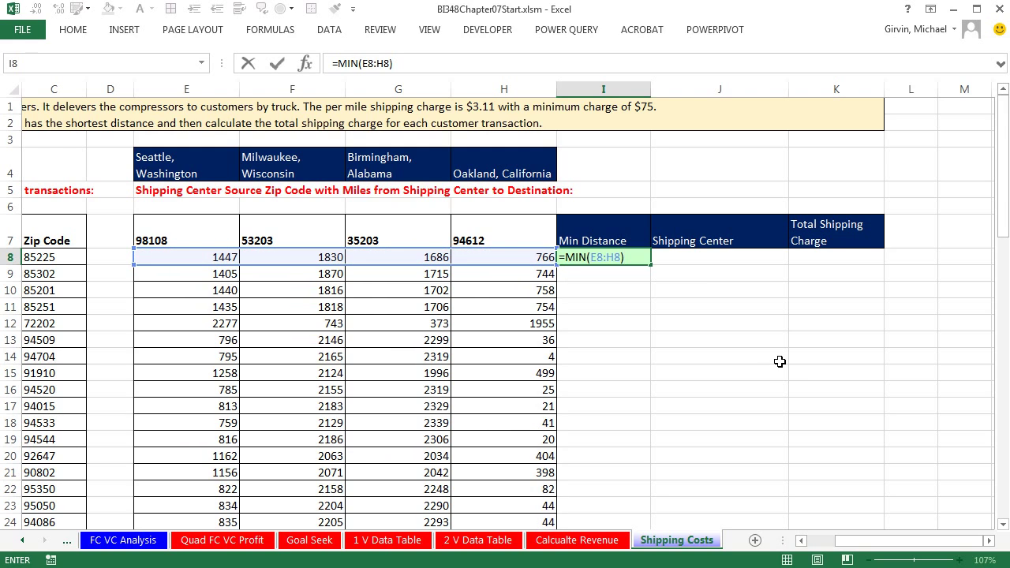
{"action": "key", "text": "ctrl+Return"}
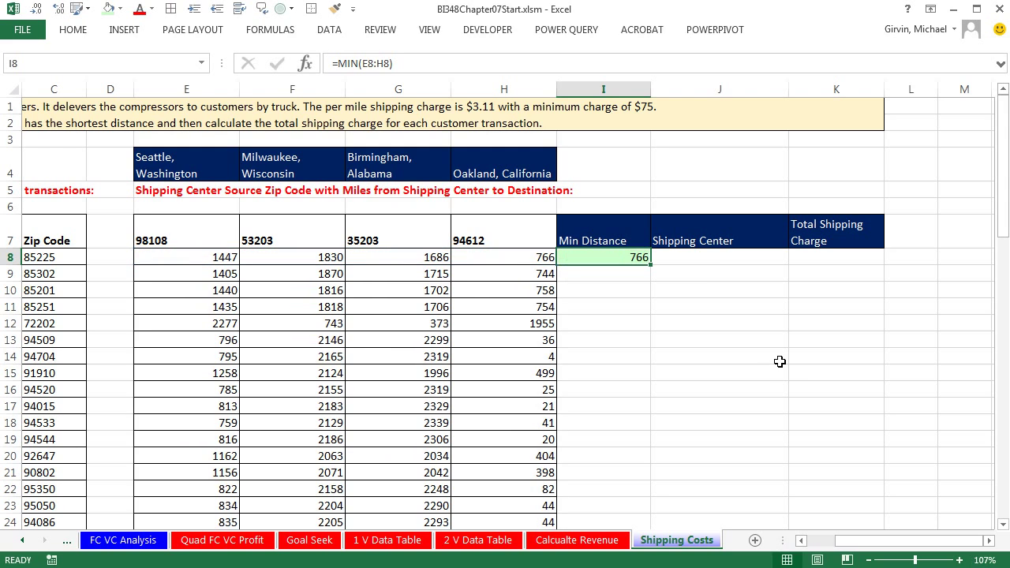
Step: Copy the Min Distance formula down through row 77 and check the cell references in the last row
{"action": "double_click", "coordinate": [650, 265]}
{"action": "key", "text": "ctrl+Down"}
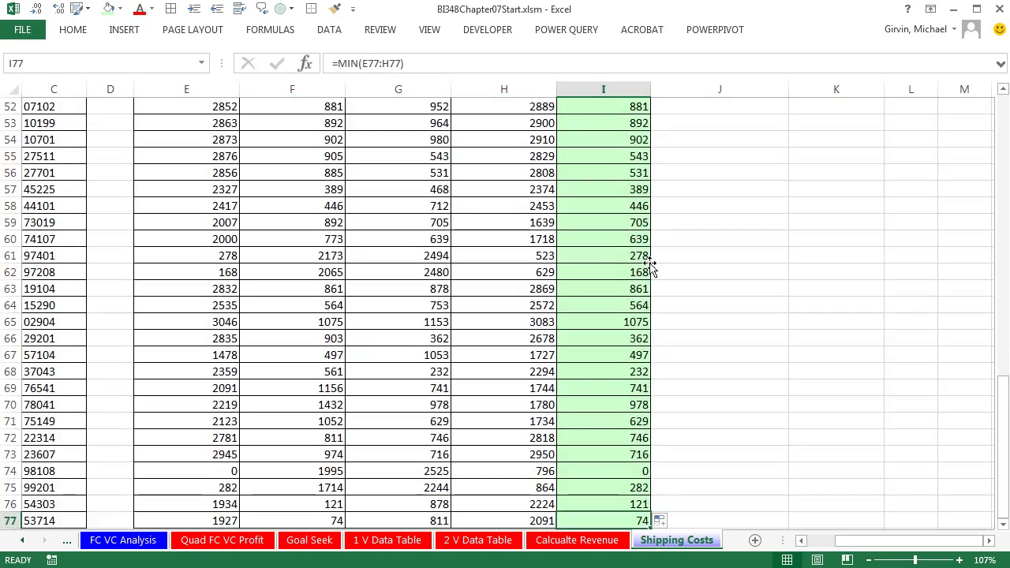
{"action": "key", "text": "F2"}
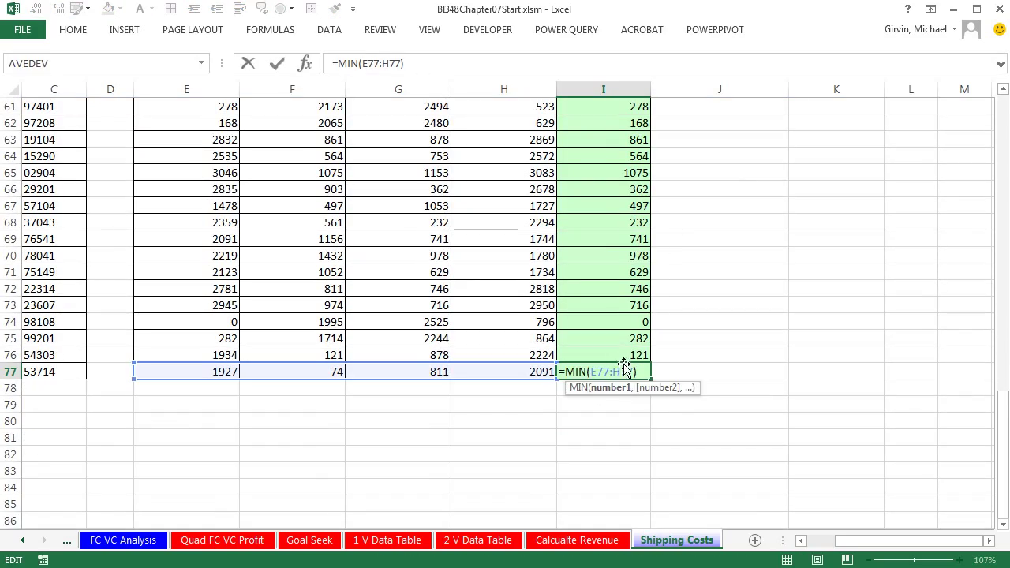
{"action": "key", "text": "Escape"}
{"action": "key", "text": "ctrl+Up"}
{"action": "scroll", "coordinate": [676, 402], "scroll_direction": "up", "scroll_amount": 2}
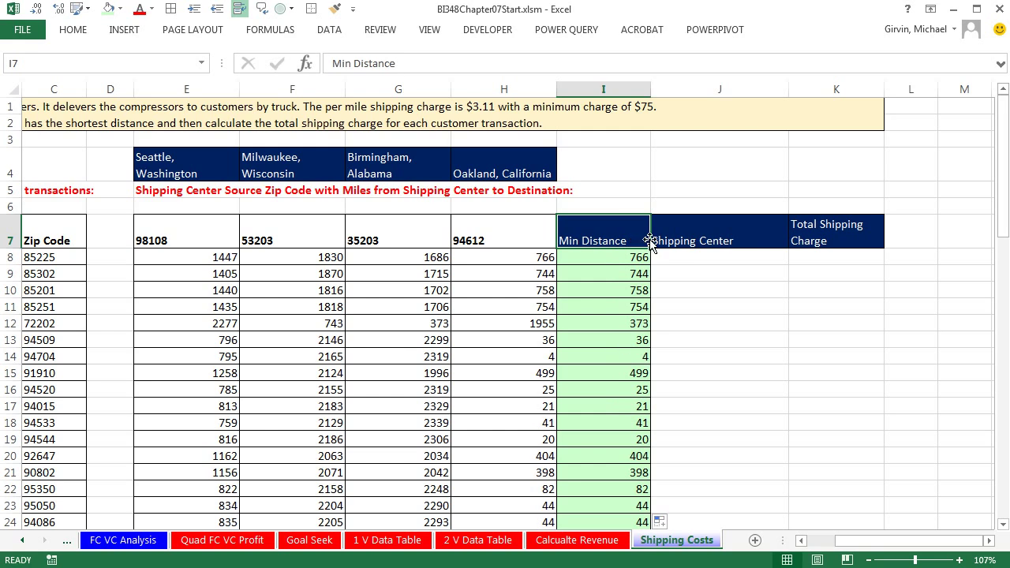
Step: Copy the formatting of I8 to the first Shipping Center and Total Shipping Charge cells, J8:K8, with Format Painter
{"action": "left_click", "coordinate": [688, 261]}
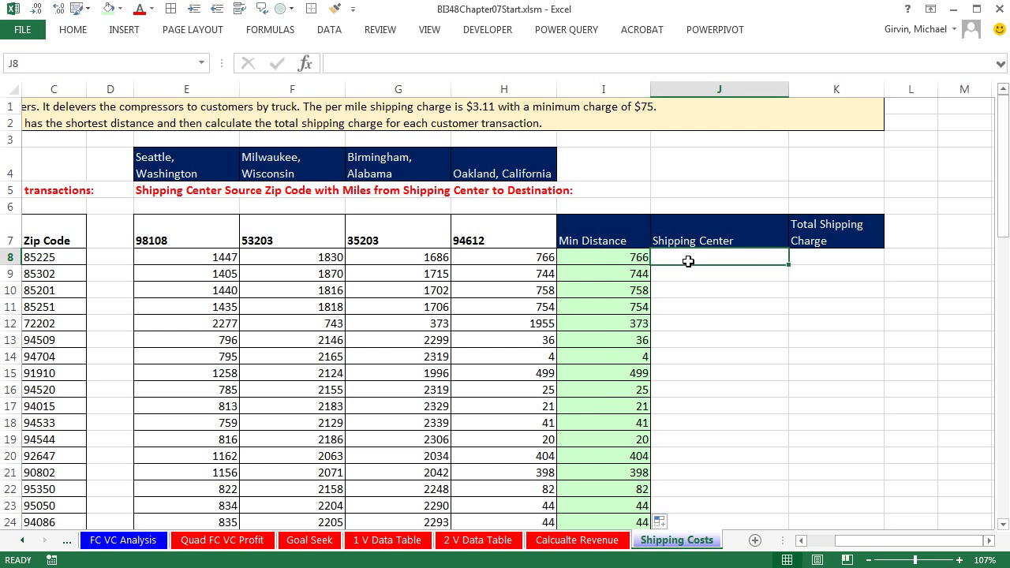
{"action": "left_click", "coordinate": [632, 260]}
{"action": "right_click", "coordinate": [632, 260]}
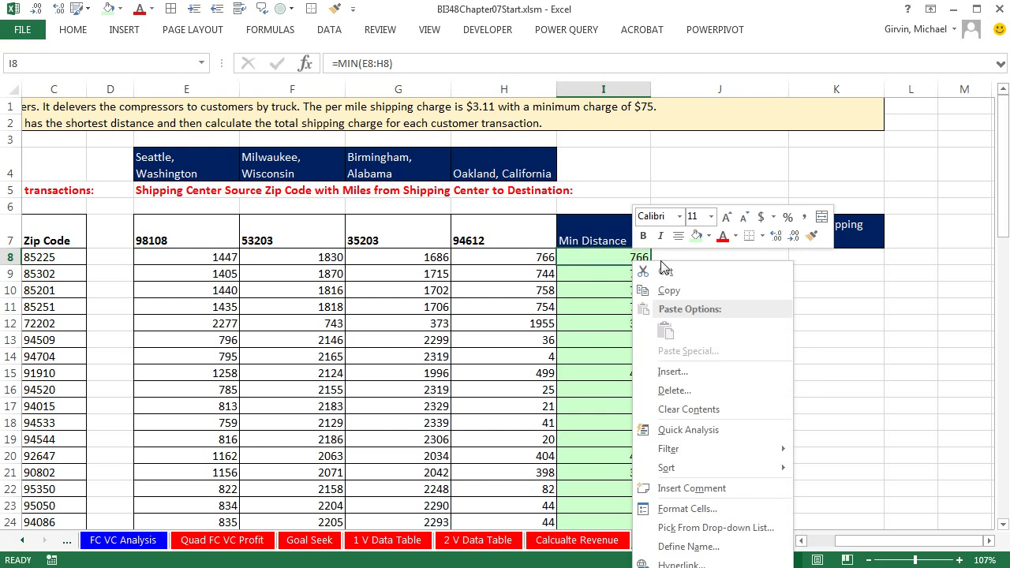
{"action": "left_click", "coordinate": [811, 236]}
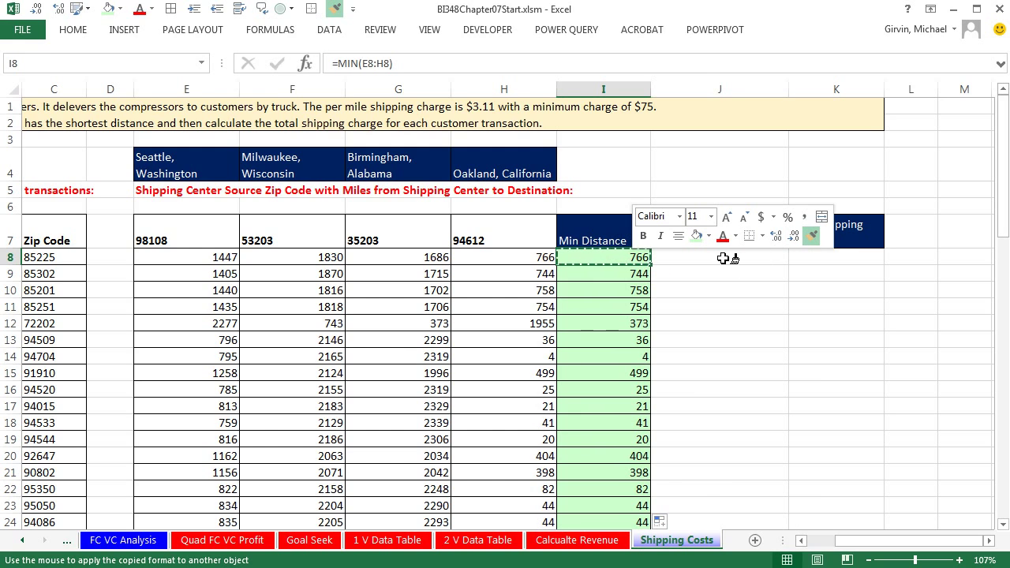
{"action": "left_click_drag", "start_coordinate": [728, 260], "coordinate": [826, 261]}
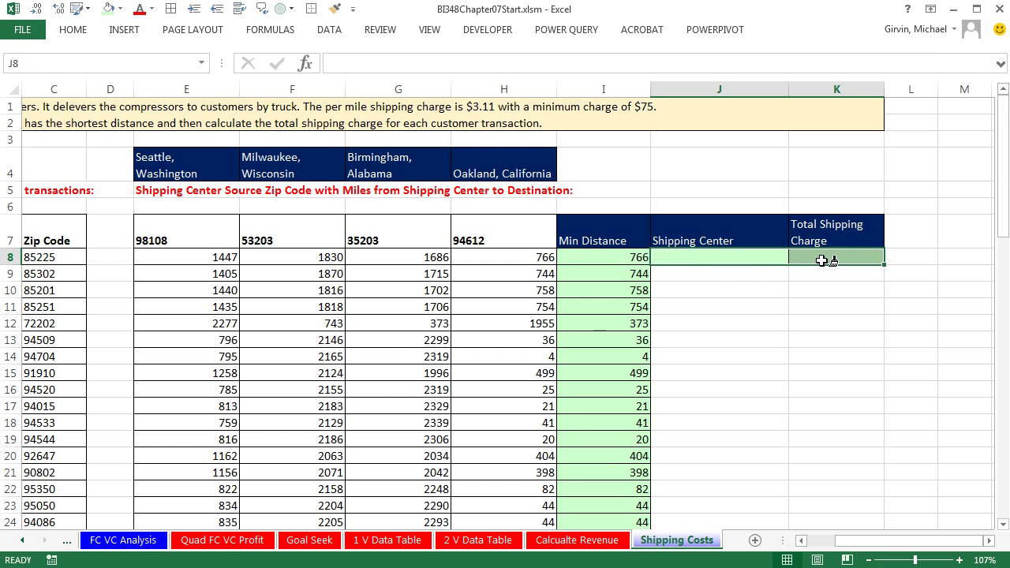
{"action": "left_click", "coordinate": [681, 261]}
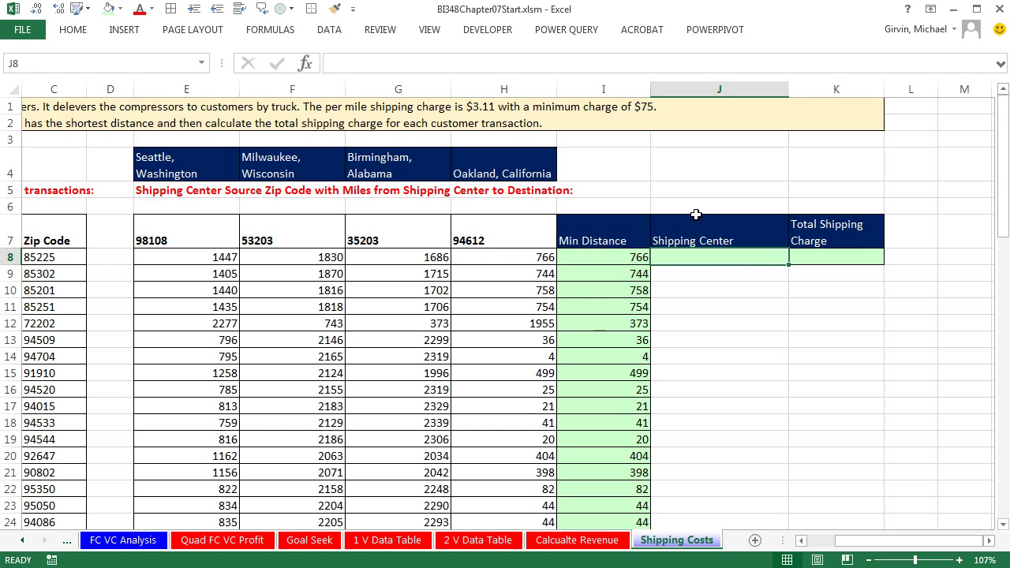
Step: Compare the distances in rows 8 and 12 with the Min Distance values and the shipping center names in E4:H4
{"action": "left_click", "coordinate": [625, 260]}
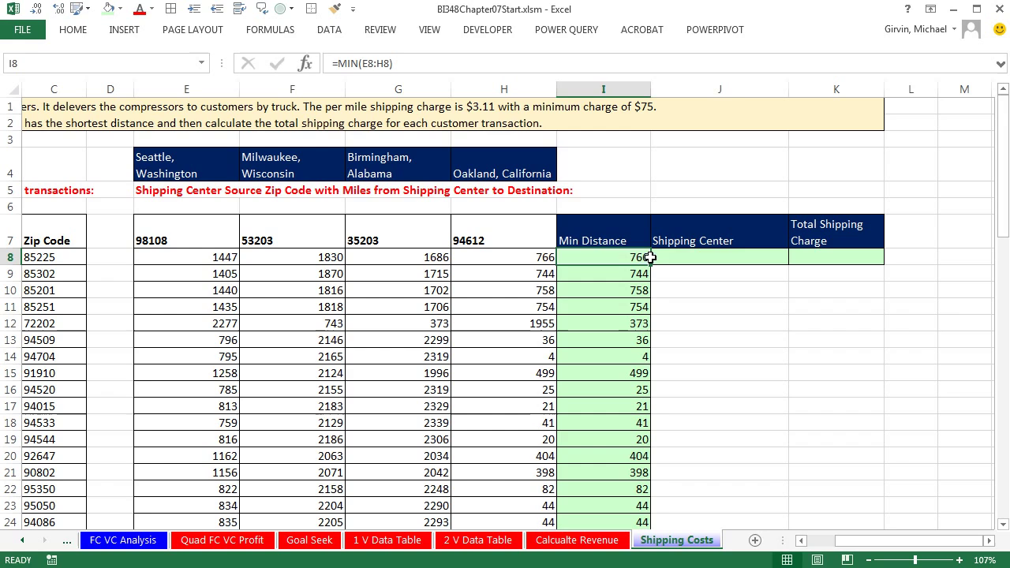
{"action": "left_click", "coordinate": [524, 256]}
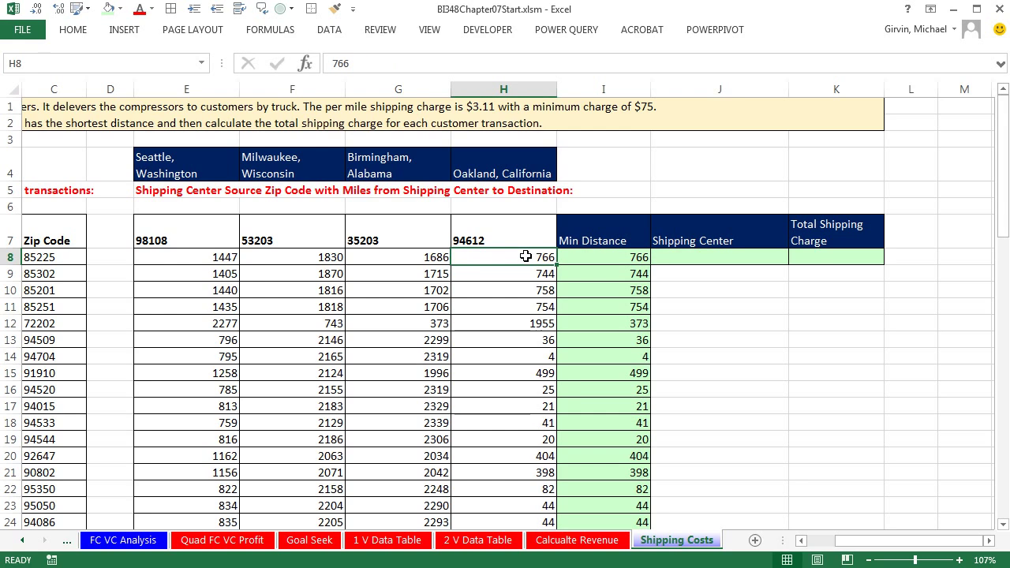
{"action": "left_click_drag", "start_coordinate": [182, 256], "coordinate": [478, 259]}
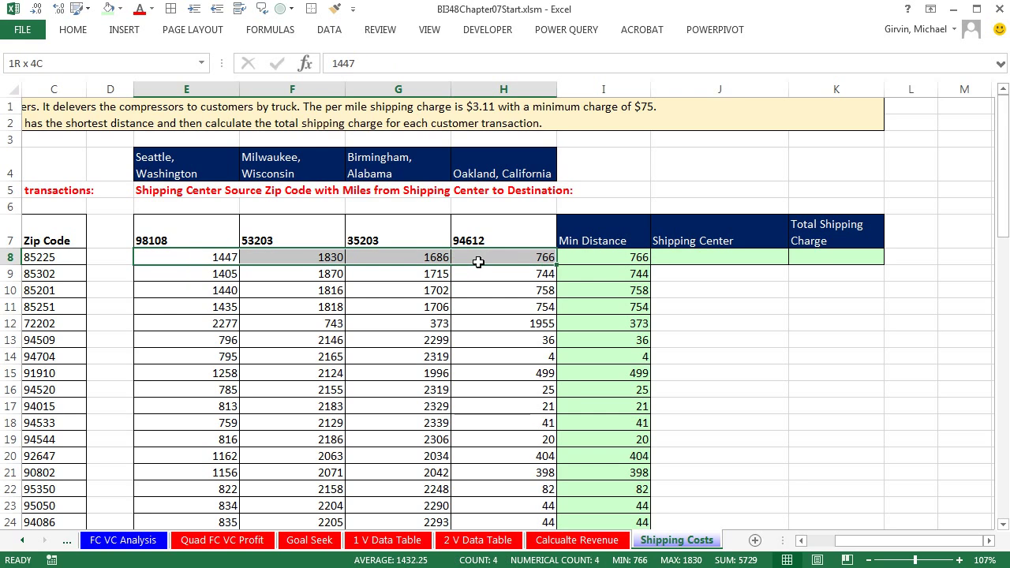
{"action": "left_click", "coordinate": [467, 168]}
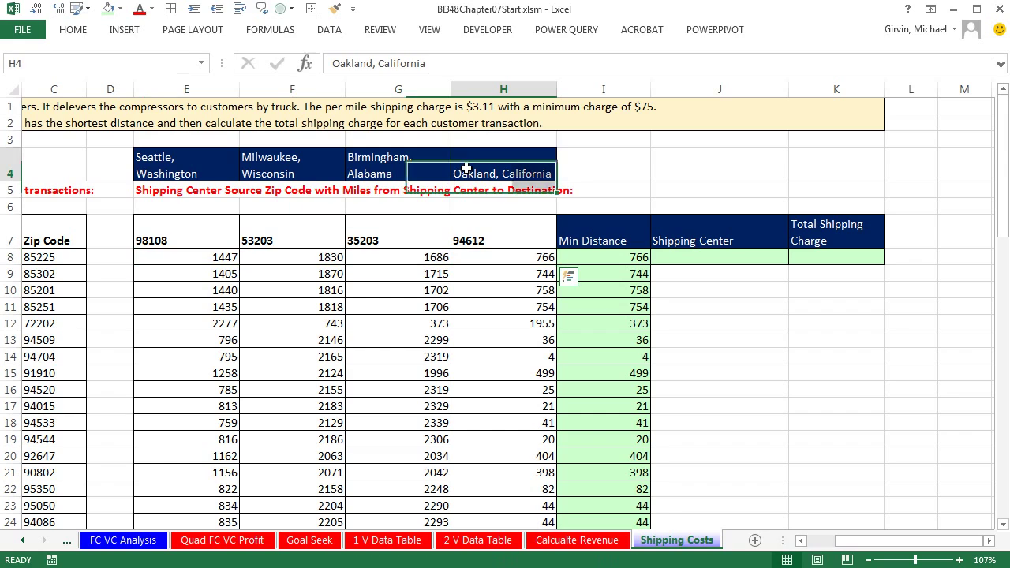
{"action": "left_click", "coordinate": [676, 258]}
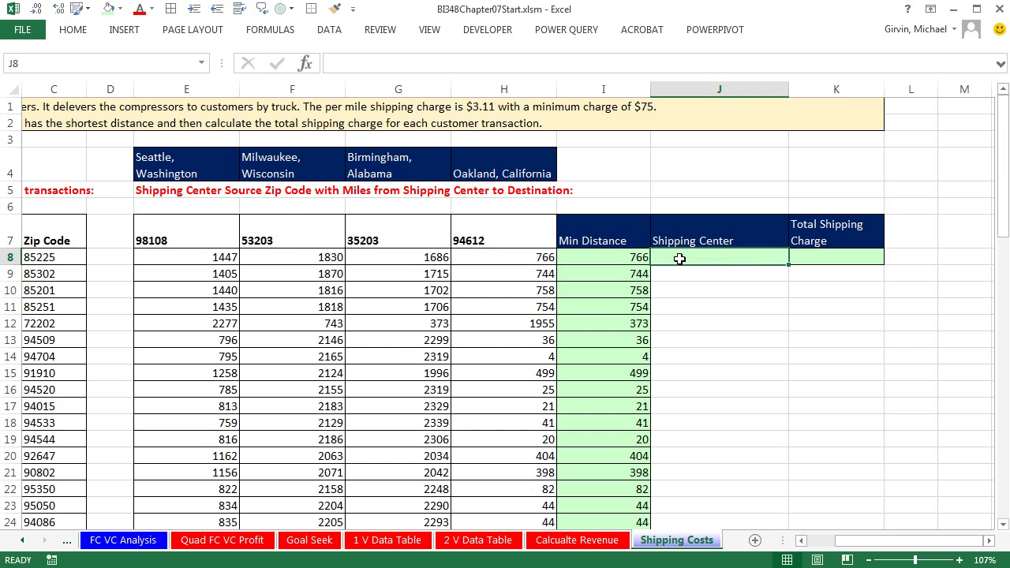
{"action": "left_click", "coordinate": [655, 290]}
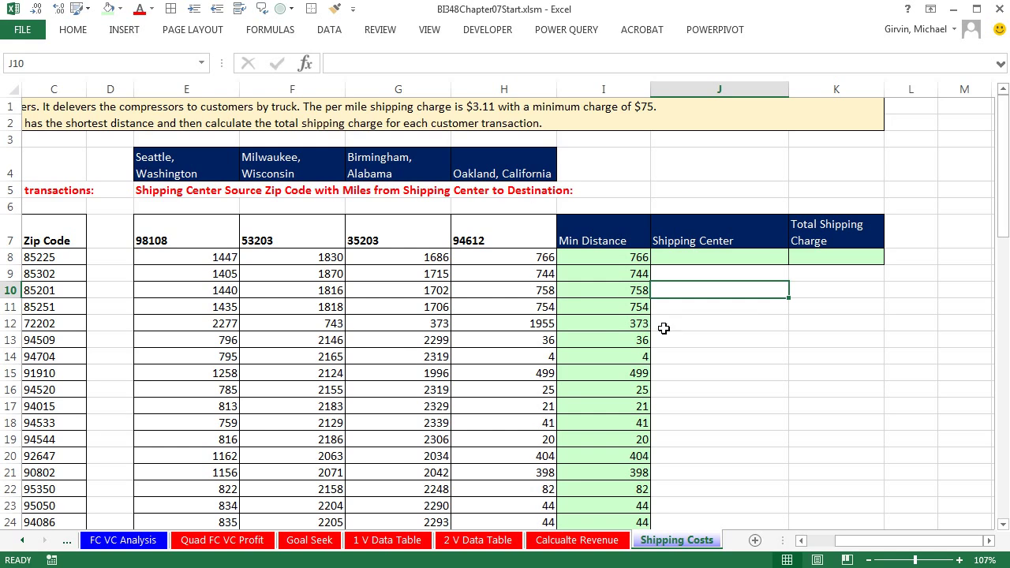
{"action": "left_click", "coordinate": [631, 323]}
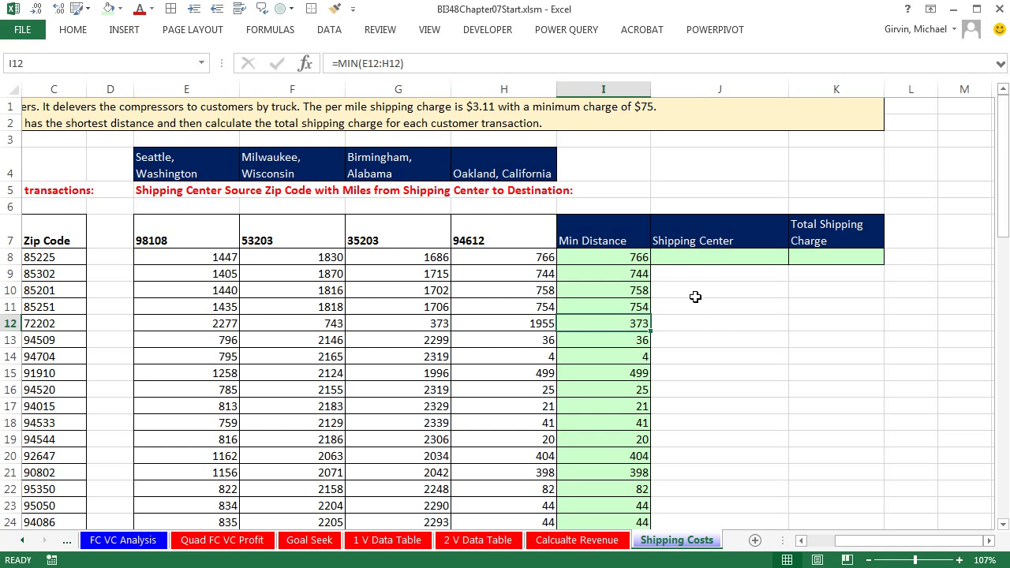
{"action": "left_click_drag", "start_coordinate": [545, 325], "coordinate": [191, 321]}
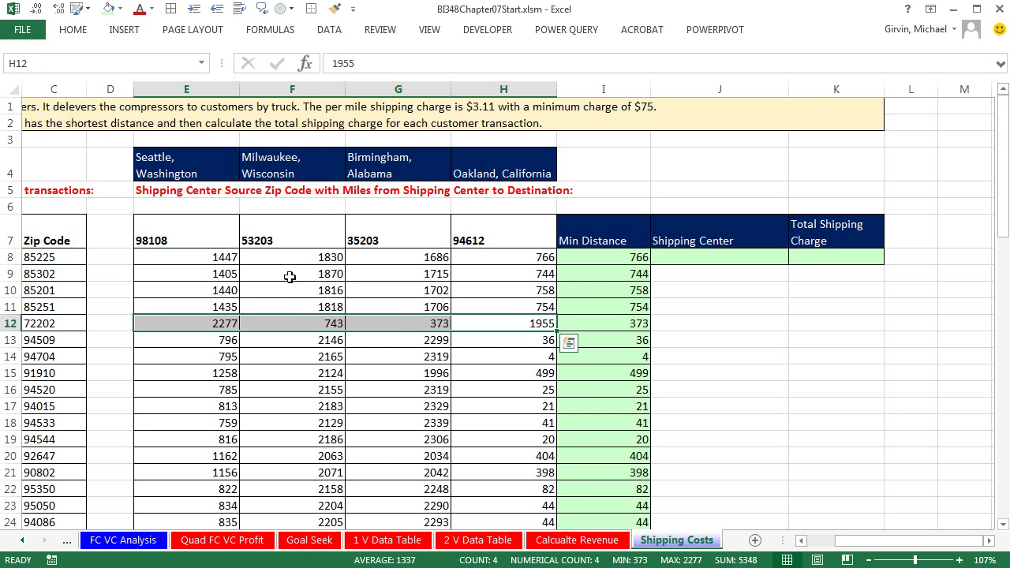
{"action": "left_click", "coordinate": [302, 169]}
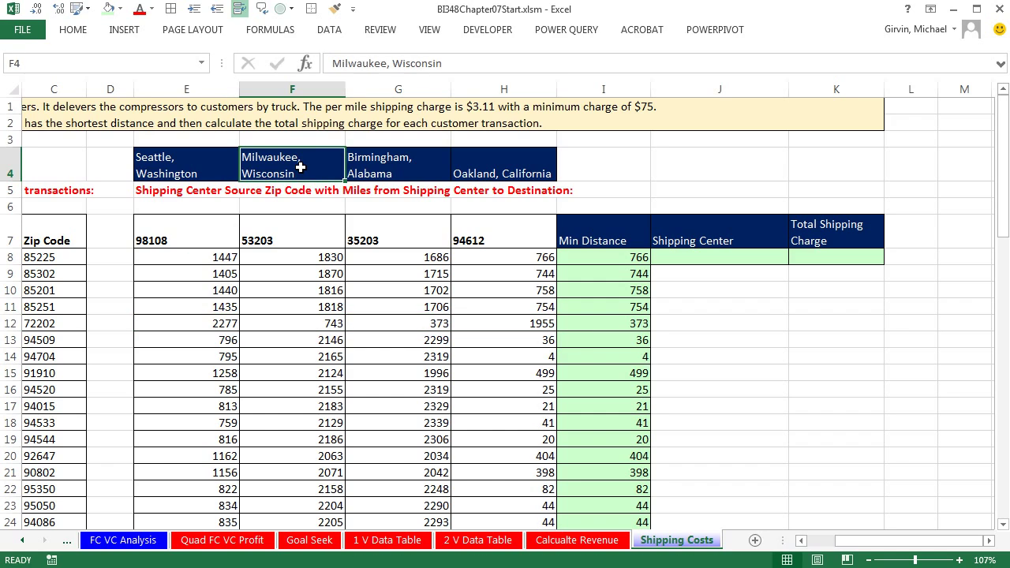
{"action": "left_click", "coordinate": [709, 330]}
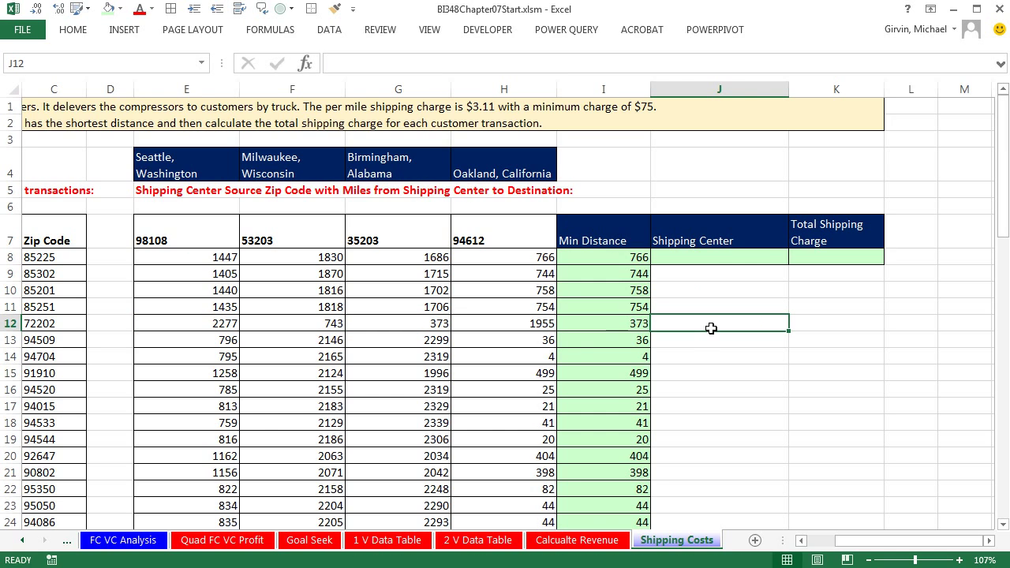
{"action": "left_click", "coordinate": [700, 257]}
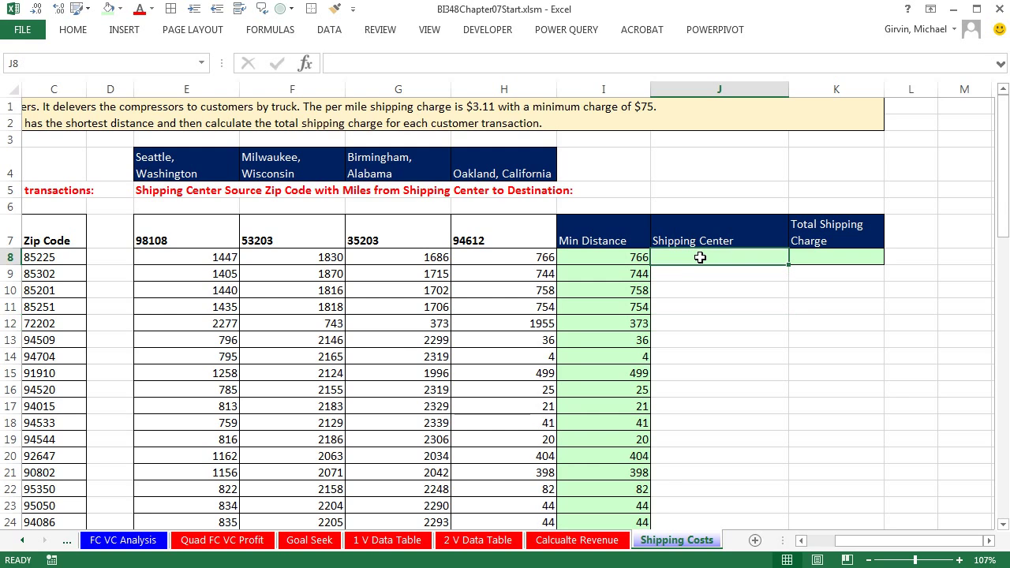
{"action": "left_click_drag", "start_coordinate": [173, 257], "coordinate": [468, 256]}
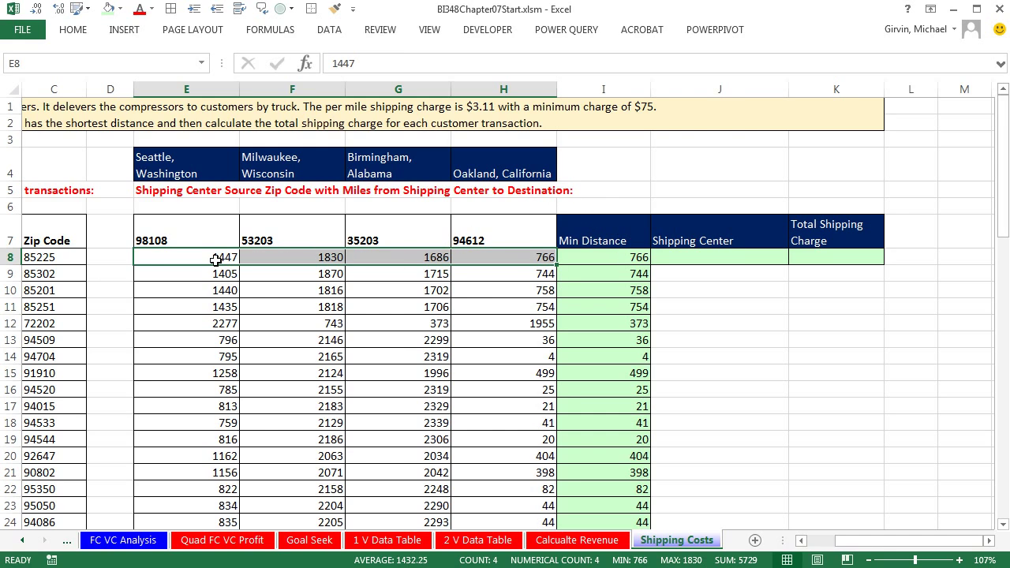
{"action": "left_click_drag", "start_coordinate": [546, 324], "coordinate": [203, 323]}
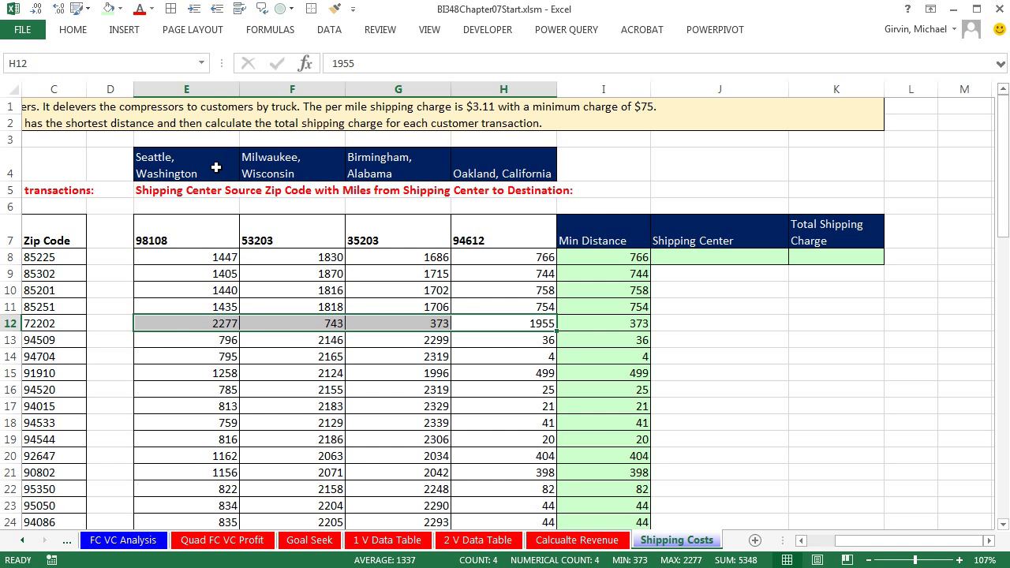
{"action": "left_click_drag", "start_coordinate": [191, 160], "coordinate": [505, 169]}
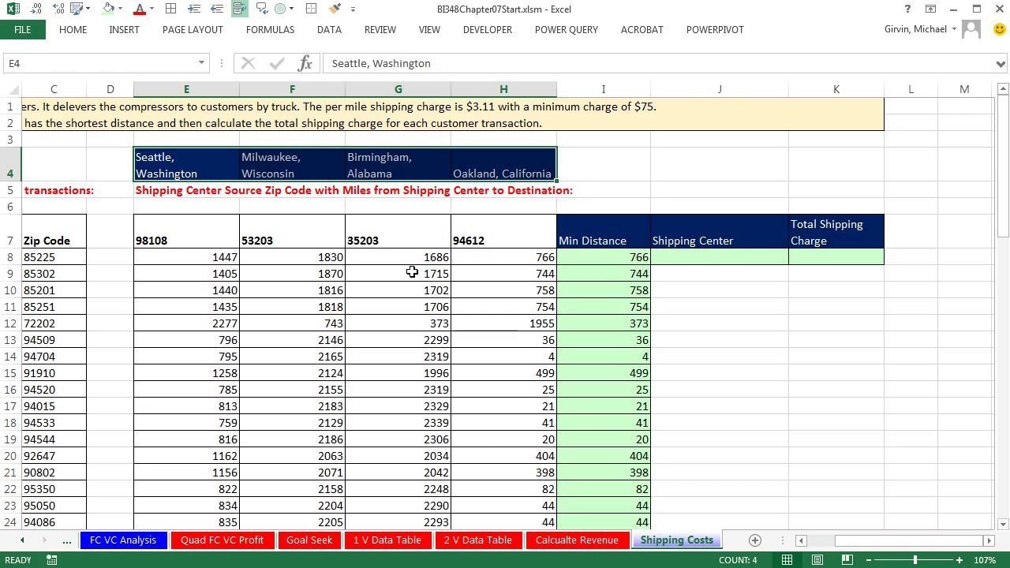
Step: Start an INDEX formula in J8 with the shipping center names $E$4:$H$4 as the absolute array, ready for the row_num argument
{"action": "left_click", "coordinate": [706, 261]}
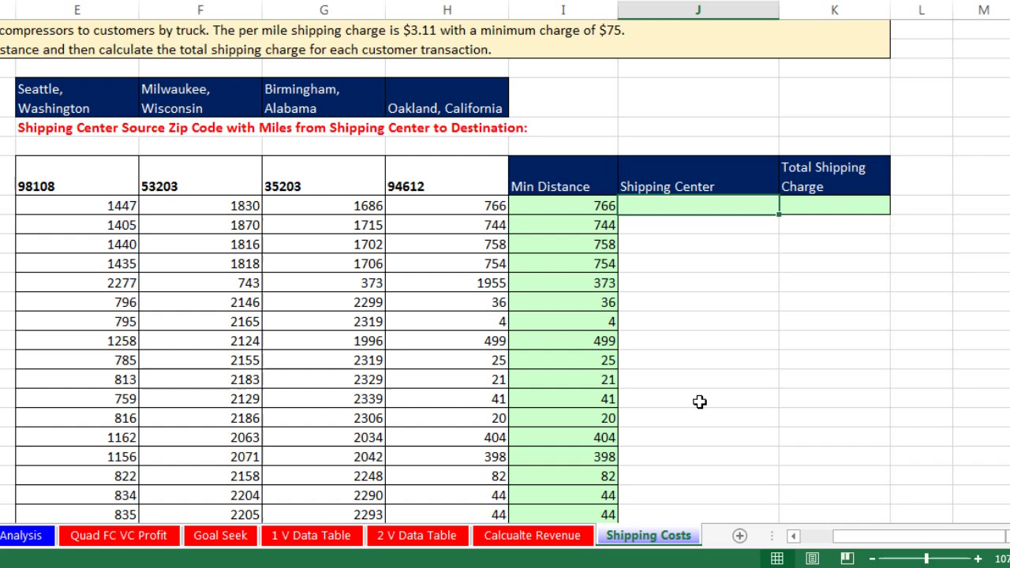
{"action": "type", "text": "=in"}
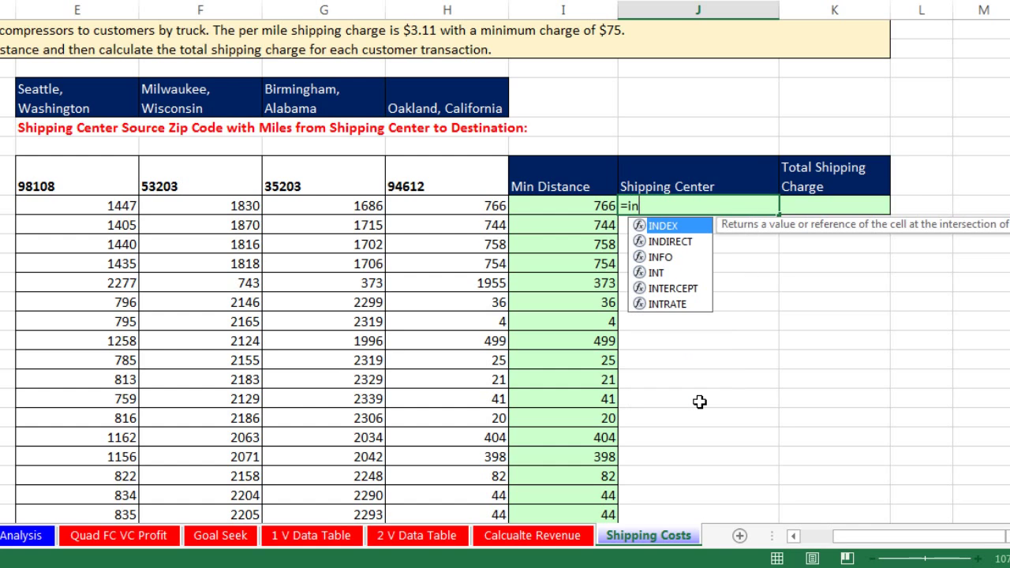
{"action": "key", "text": "Tab"}
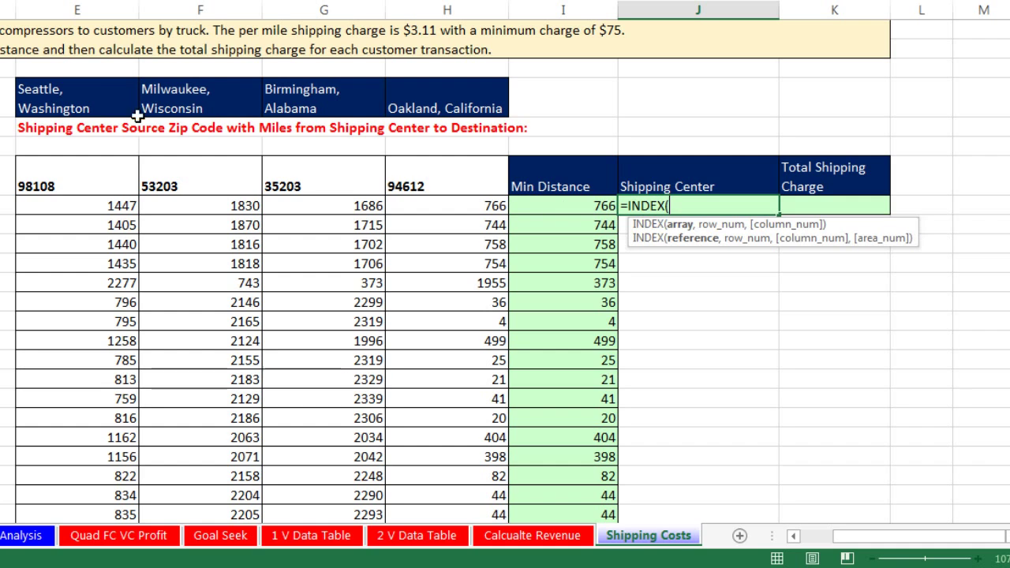
{"action": "left_click", "coordinate": [87, 92]}
{"action": "left_click_drag", "start_coordinate": [88, 92], "coordinate": [506, 70]}
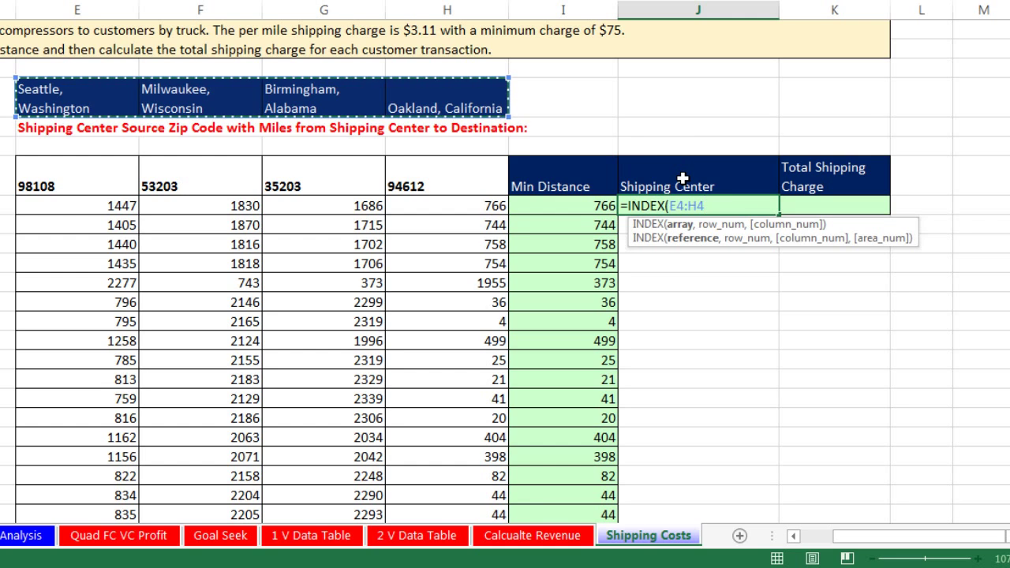
{"action": "key", "text": "F4"}
{"action": "type", "text": ","}
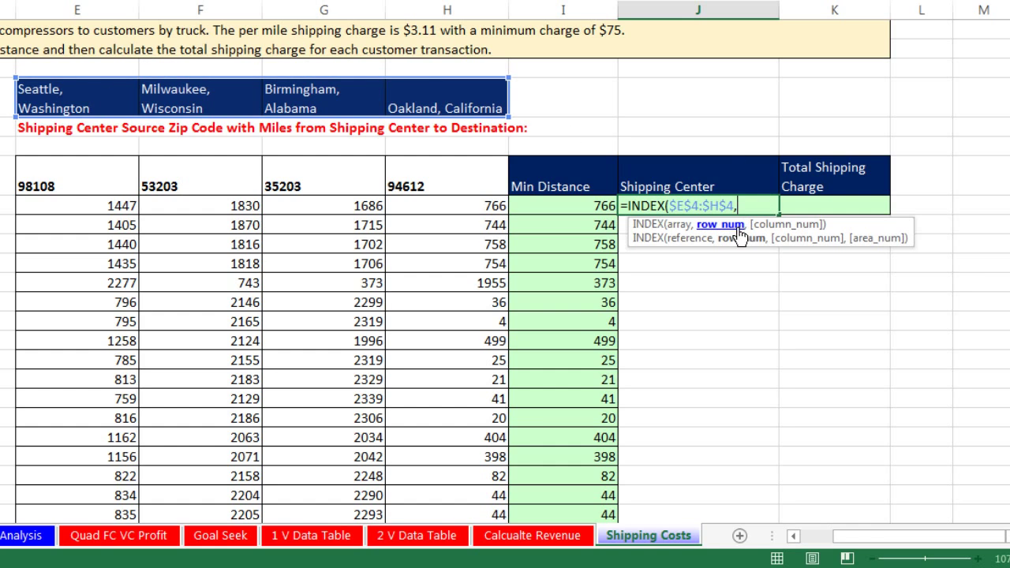
{"action": "left_click", "coordinate": [680, 225]}
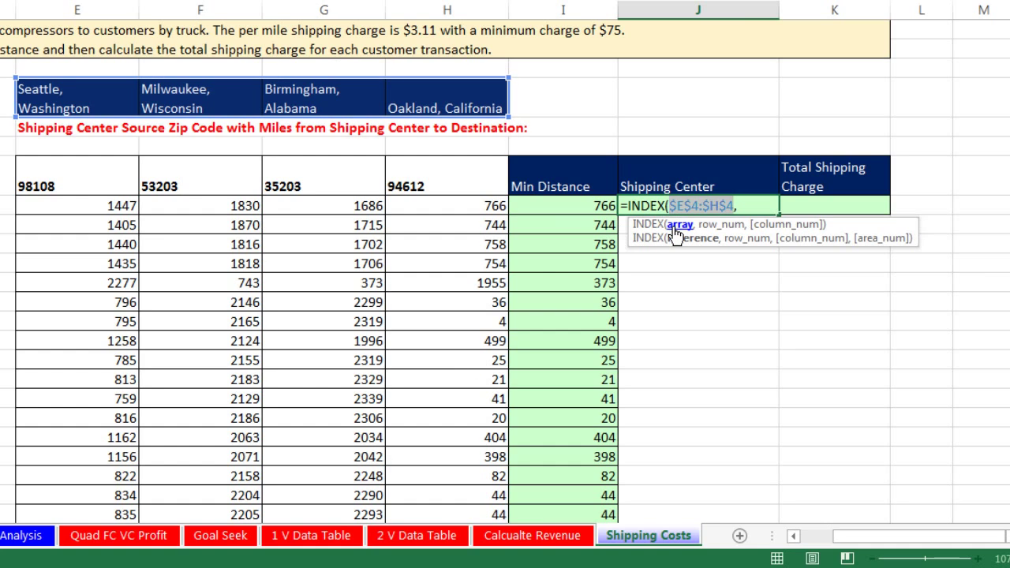
{"action": "left_click", "coordinate": [755, 205]}
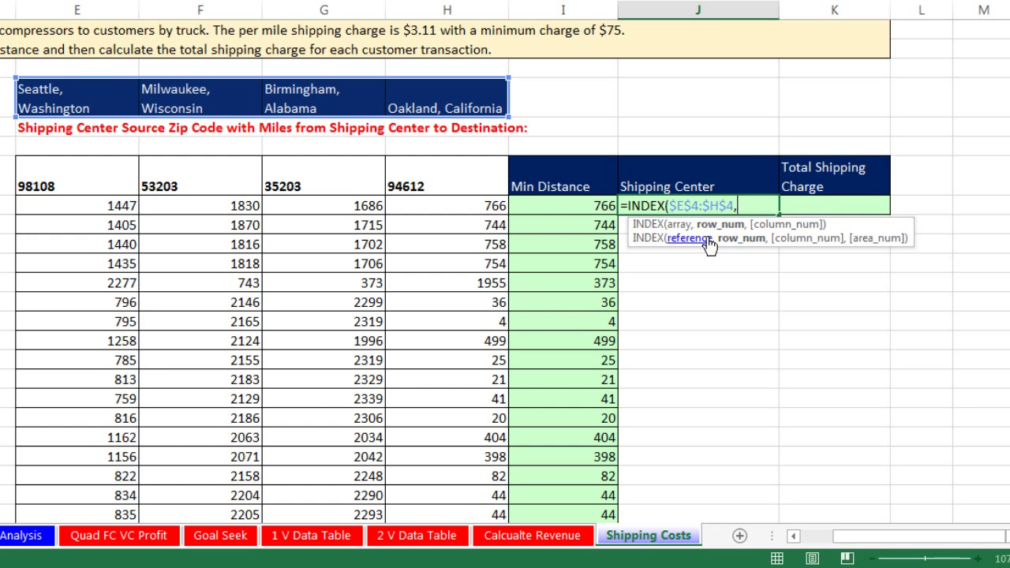
{"action": "left_click", "coordinate": [680, 228]}
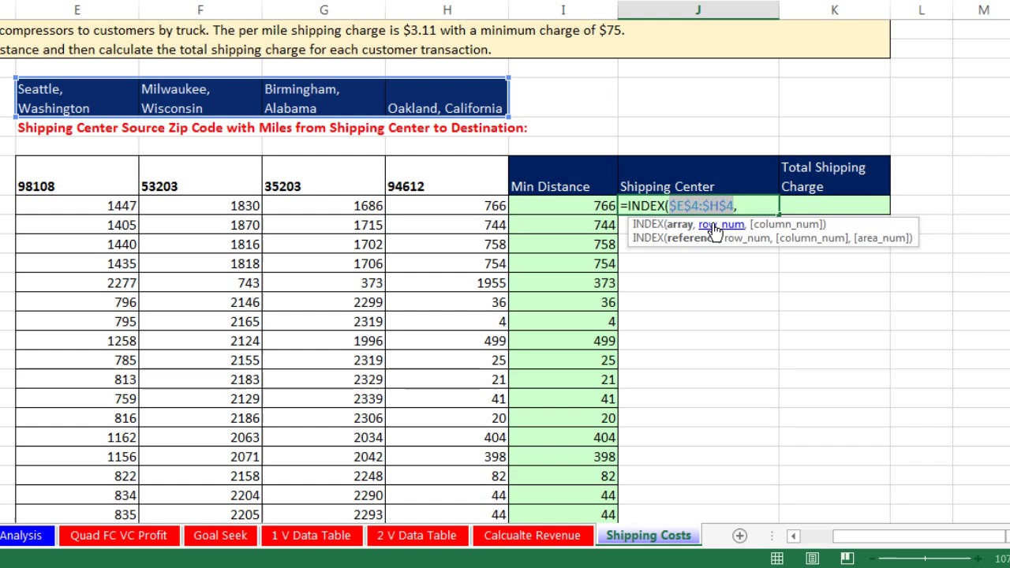
{"action": "left_click", "coordinate": [720, 225]}
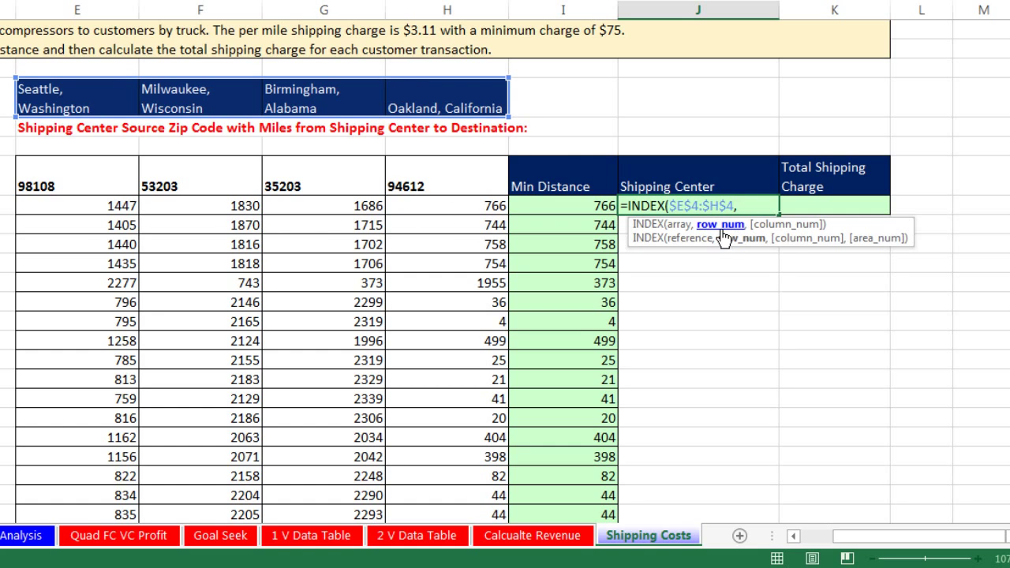
Step: Nest a MATCH function as INDEX's row_num, with I8 as the lookup value and E8:H8 as the lookup array
{"action": "type", "text": "mat"}
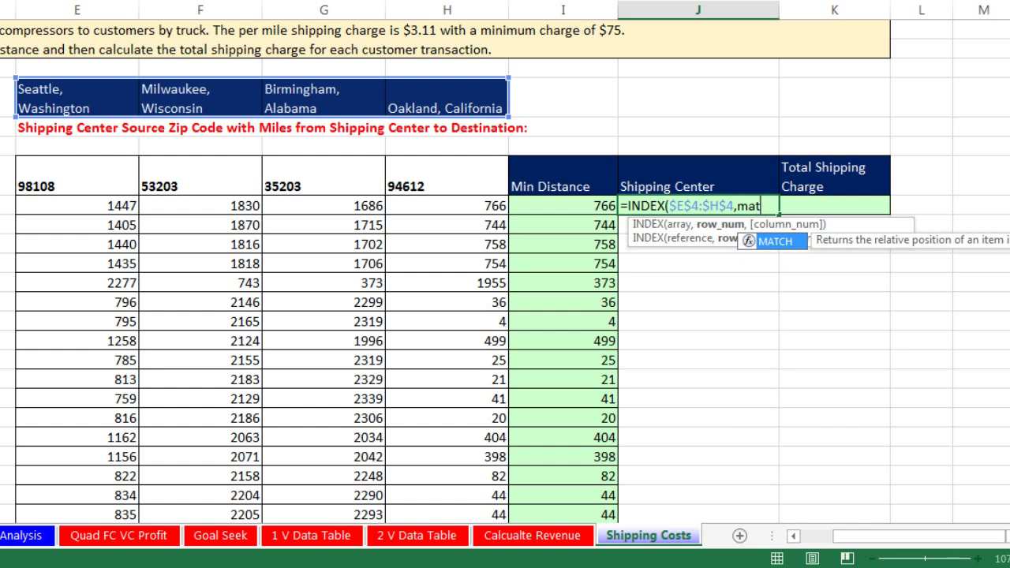
{"action": "key", "text": "Tab"}
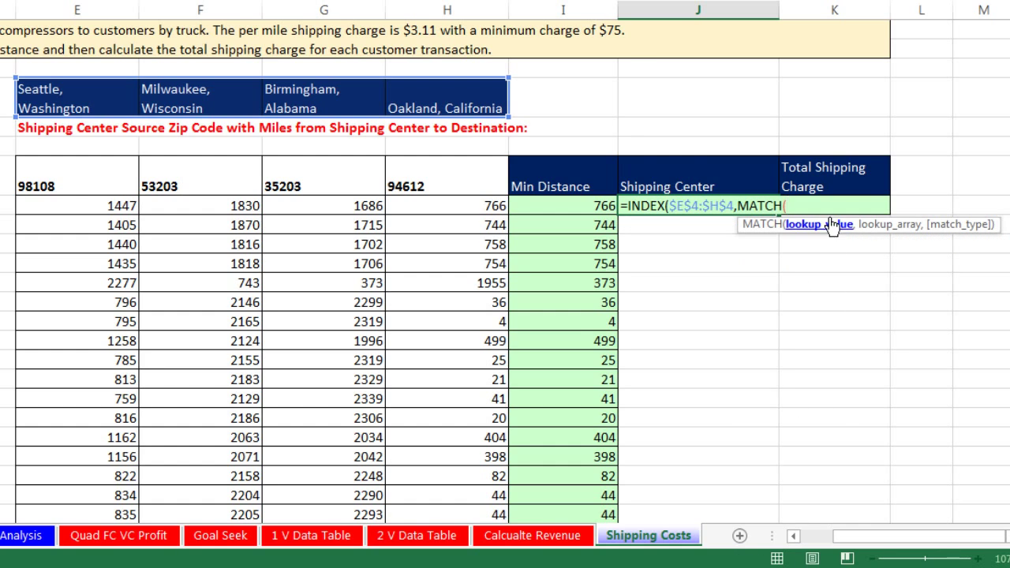
{"action": "left_click", "coordinate": [579, 206]}
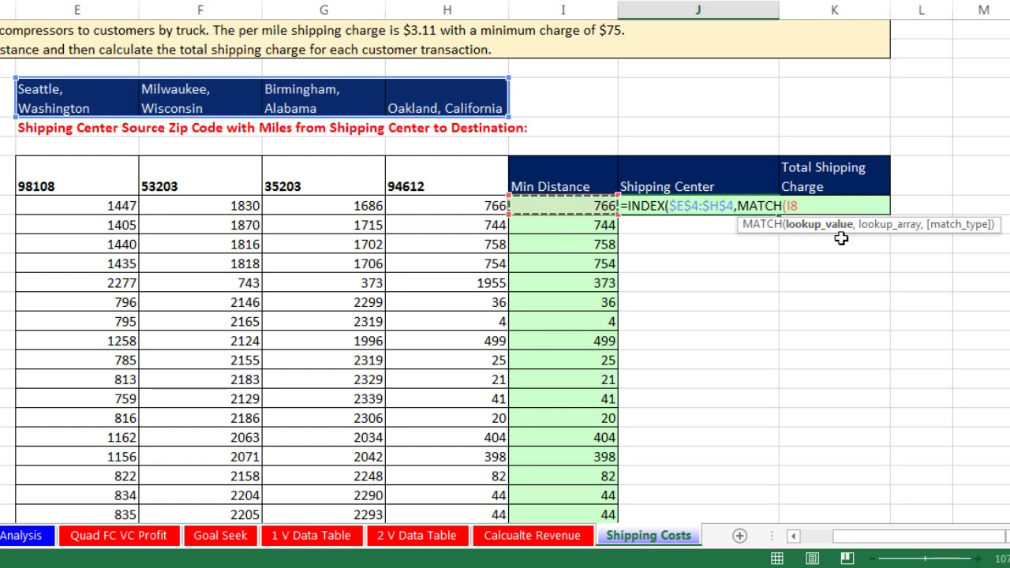
{"action": "type", "text": ","}
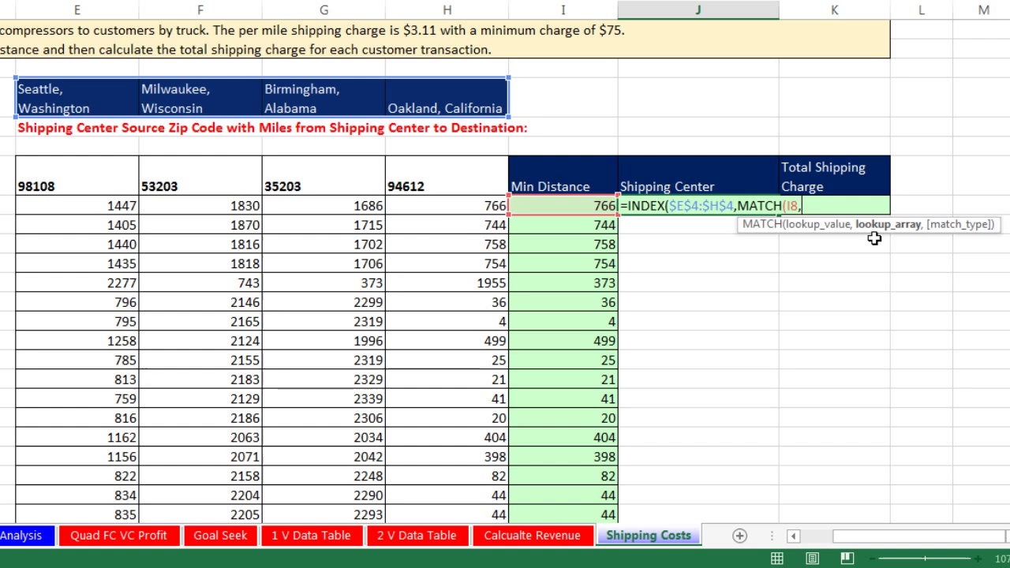
{"action": "left_click_drag", "start_coordinate": [483, 202], "coordinate": [86, 208]}
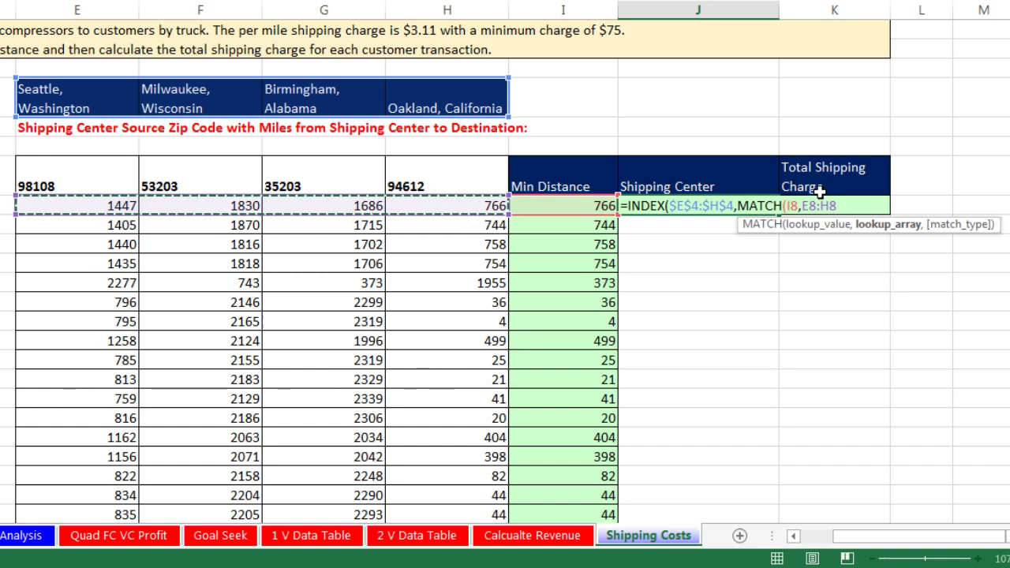
{"action": "left_click", "coordinate": [880, 225]}
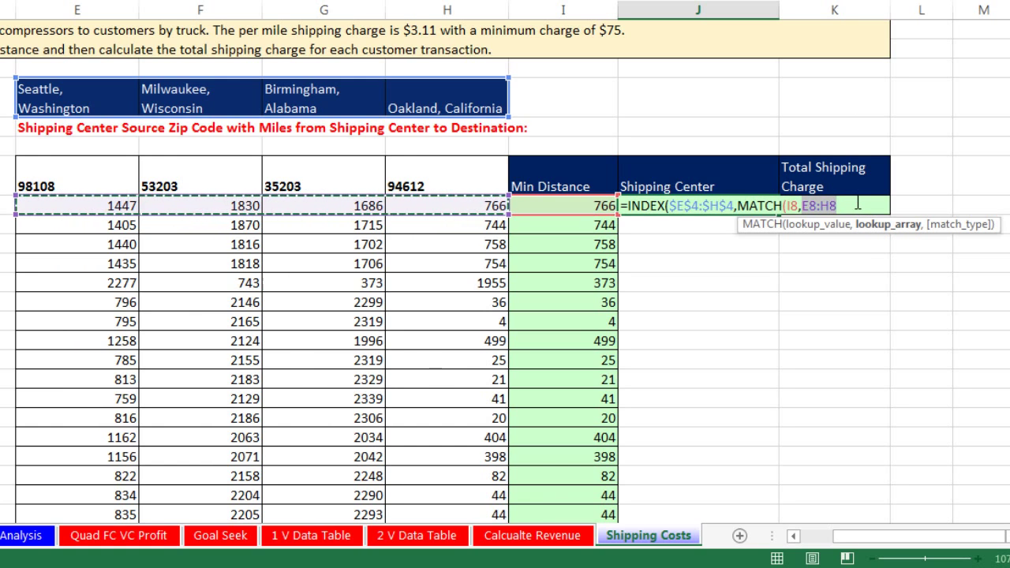
{"action": "left_click", "coordinate": [858, 205]}
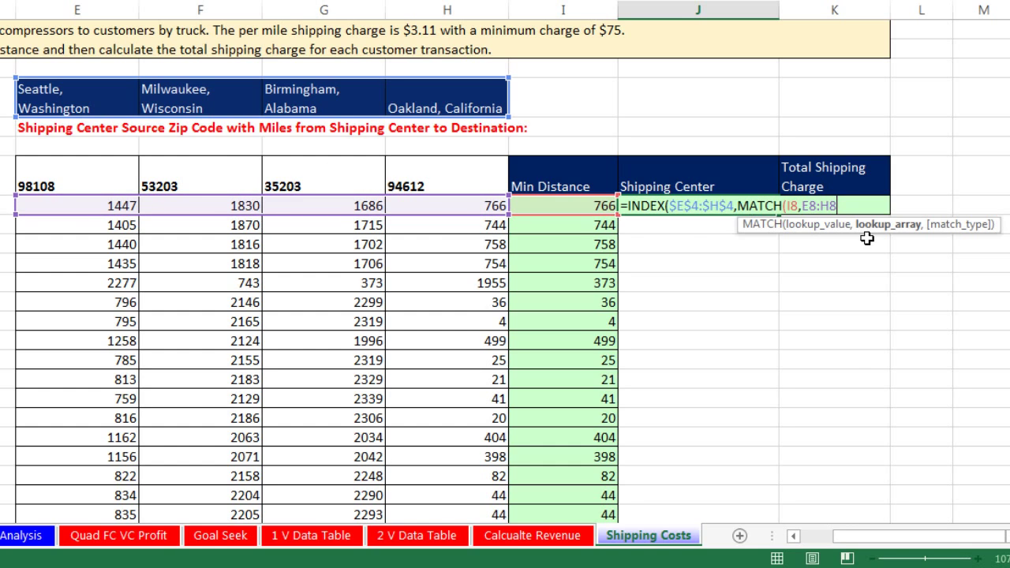
Step: Complete the INDEX/MATCH formula in J8 with an exact match type of 0 and copy it down the Shipping Center column
{"action": "type", "text": ","}
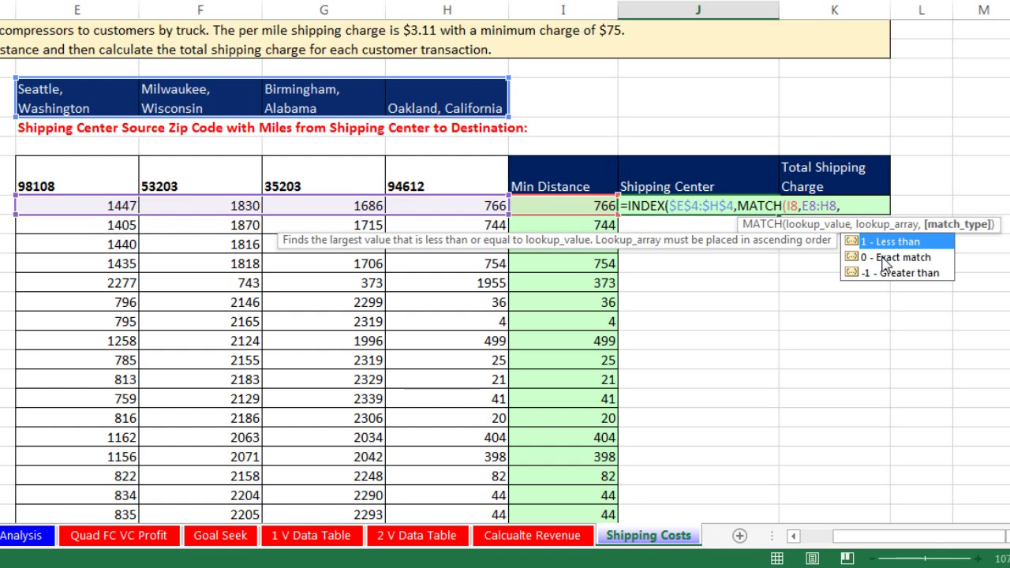
{"action": "double_click", "coordinate": [886, 258]}
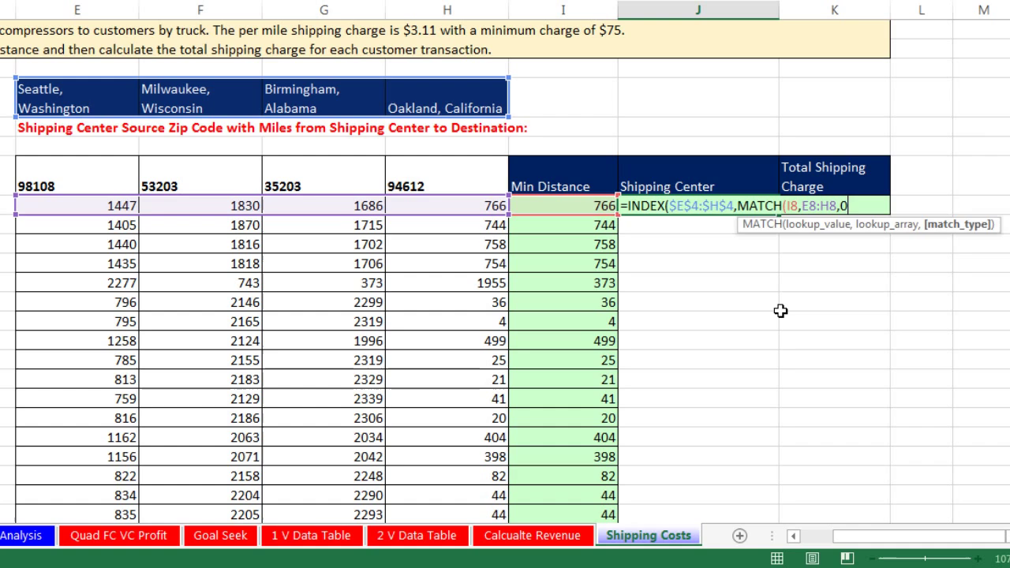
{"action": "type", "text": ")"}
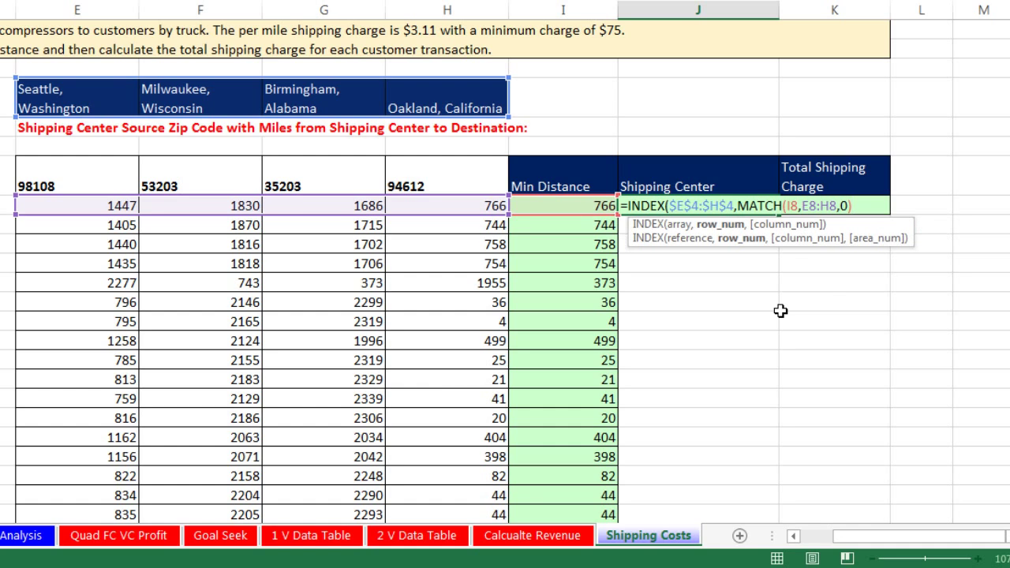
{"action": "left_click", "coordinate": [715, 230]}
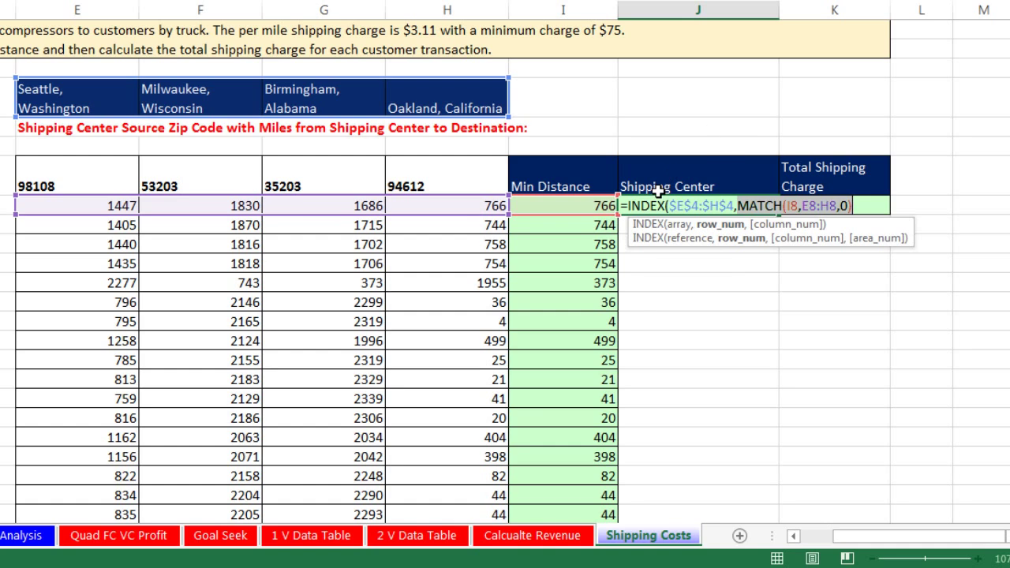
{"action": "left_click", "coordinate": [871, 206]}
{"action": "type", "text": ")"}
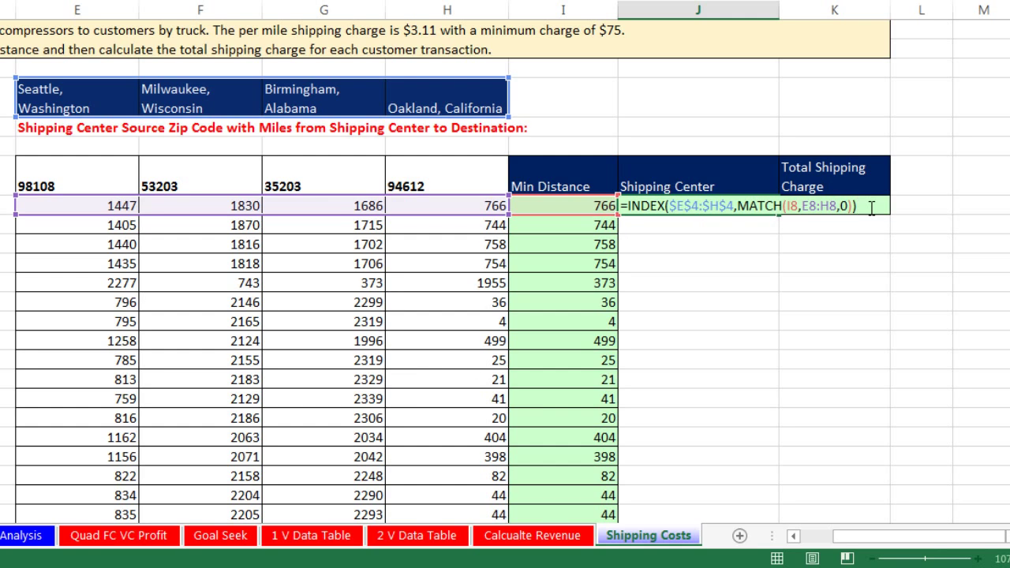
{"action": "key", "text": "ctrl+Return"}
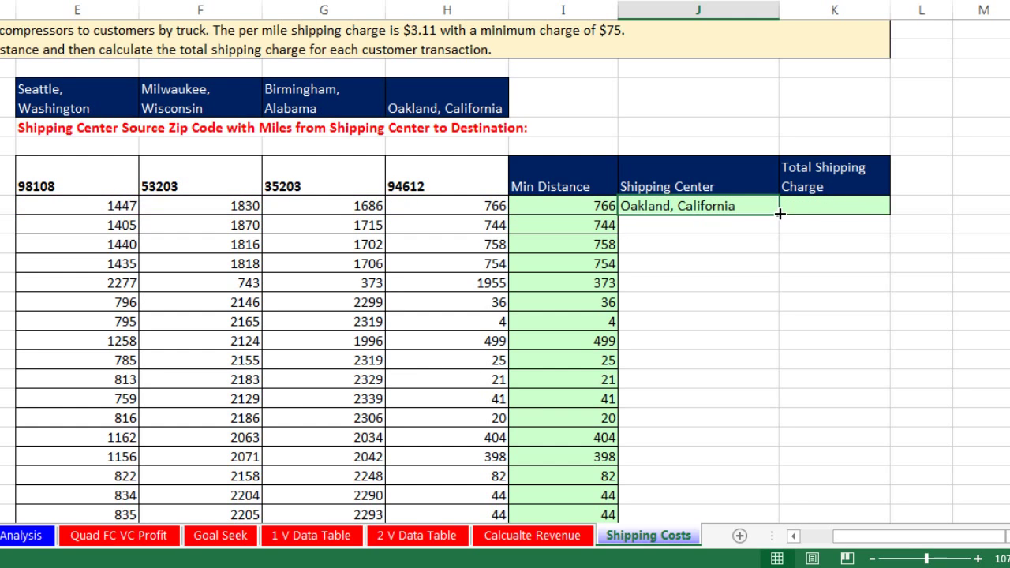
{"action": "double_click", "coordinate": [780, 213]}
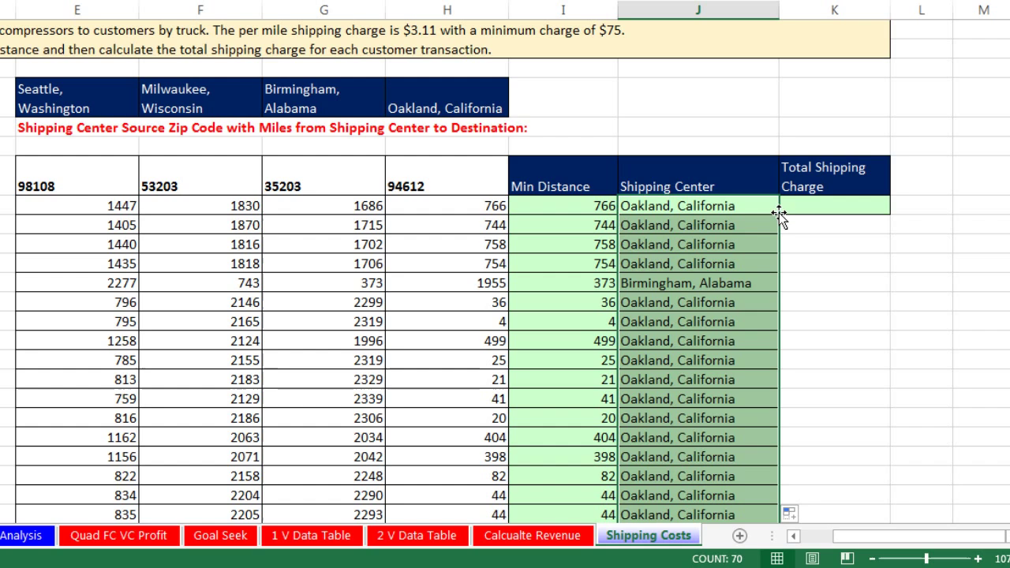
Step: Check the cell references of the copied Shipping Center formula in J12
{"action": "left_click", "coordinate": [710, 284]}
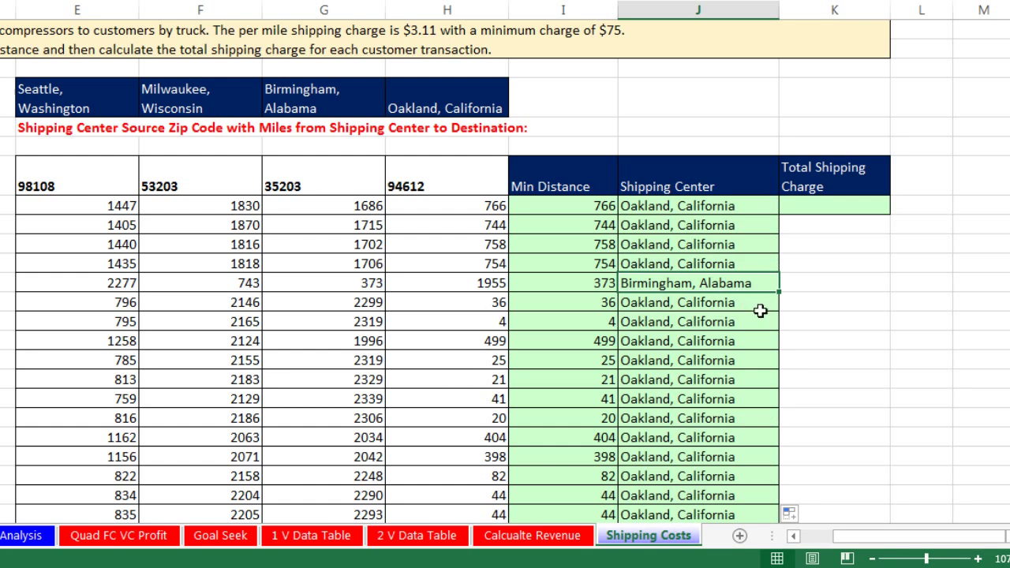
{"action": "key", "text": "F2"}
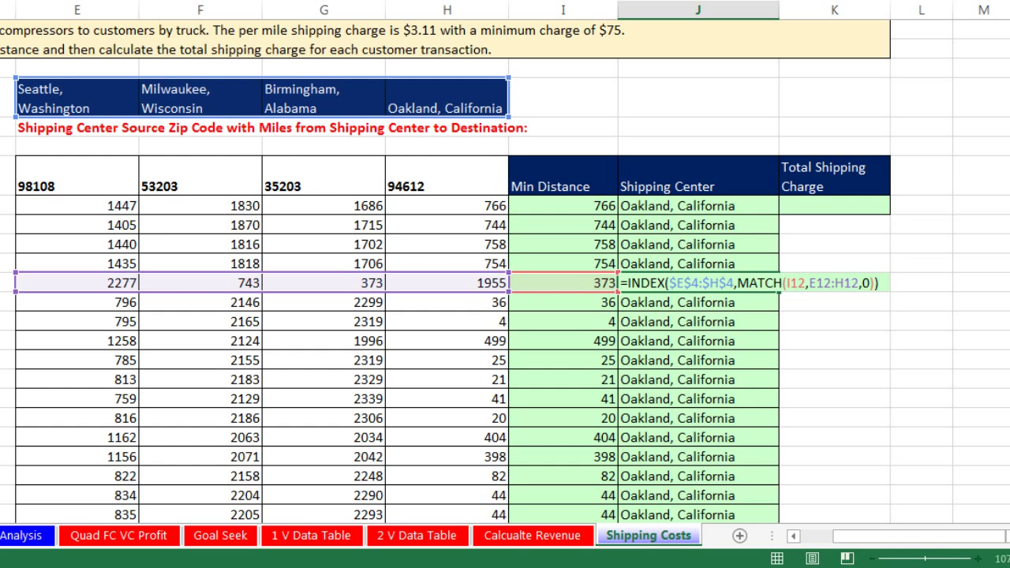
{"action": "key", "text": "ctrl+Return"}
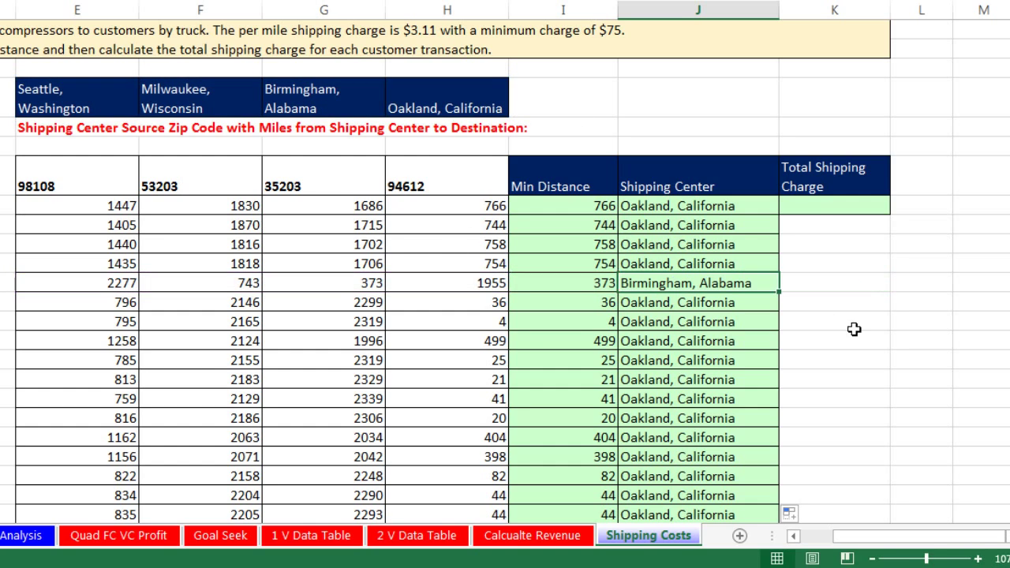
Step: Enter the heading "Formula Inputs (Parameters, Assumptions, Variables)" in M1 and widen columns M and N to fit it
{"action": "left_click", "coordinate": [810, 206]}
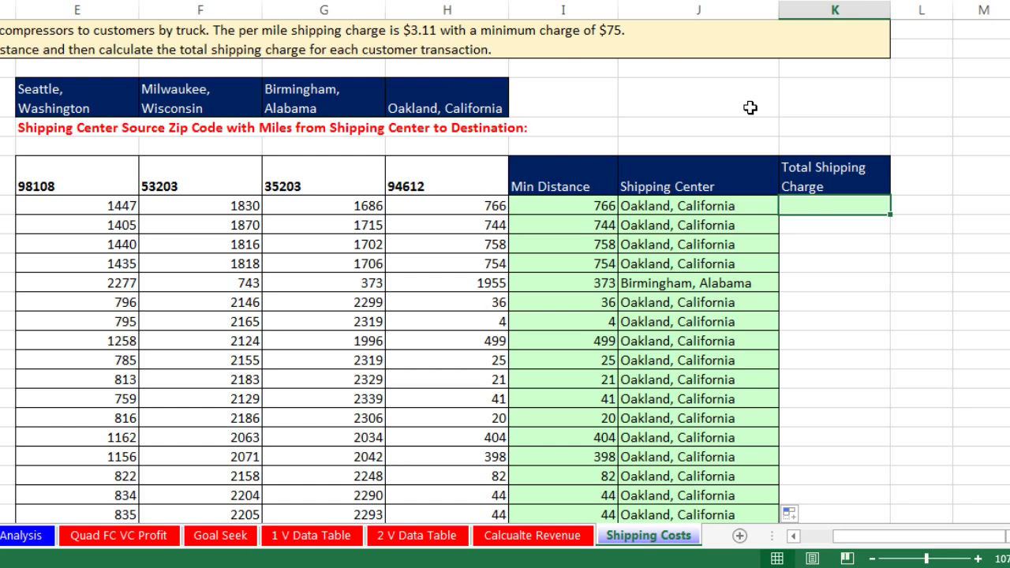
{"action": "scroll", "coordinate": [657, 74], "scroll_direction": "right", "scroll_amount": 5}
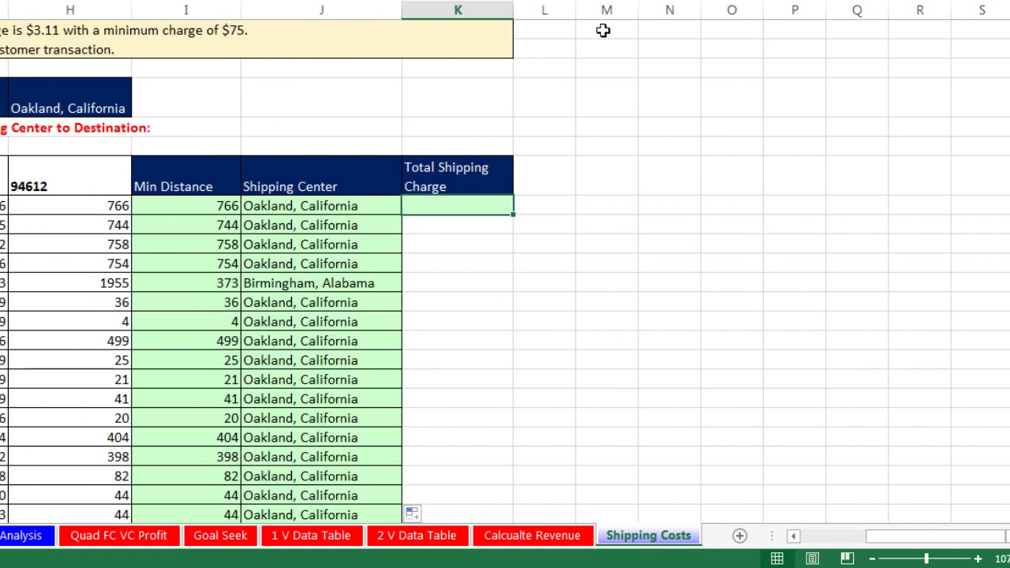
{"action": "left_click", "coordinate": [603, 30]}
{"action": "type", "text": "Formula Inputs (Parameters, Assumptions, Variables)"}
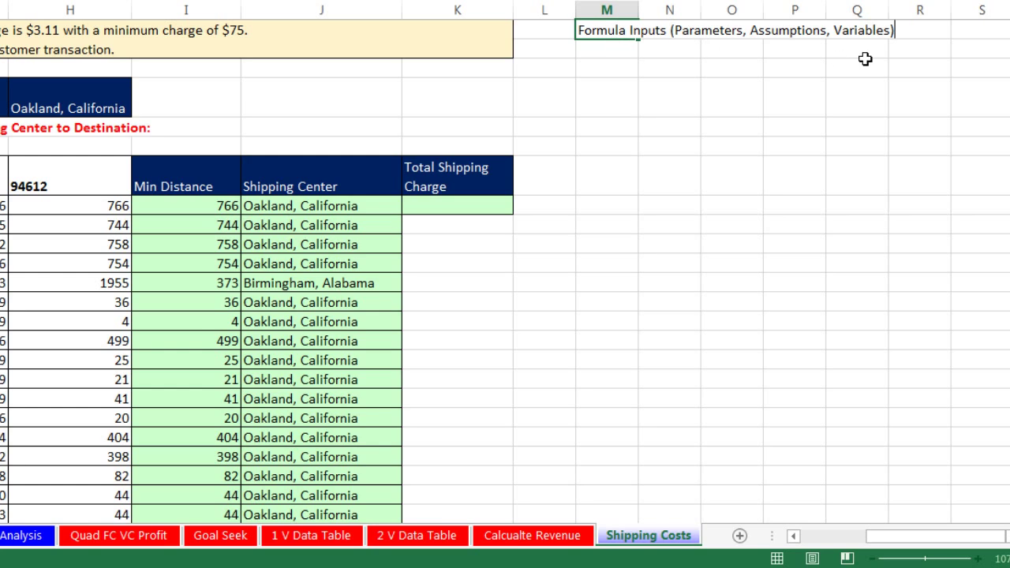
{"action": "key", "text": "ctrl+Return"}
{"action": "left_click", "coordinate": [606, 10]}
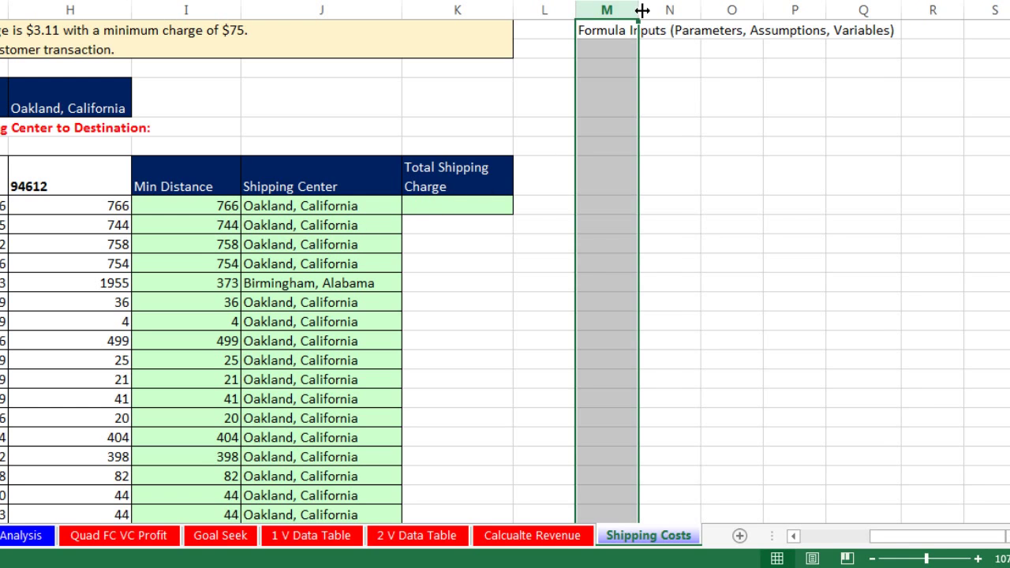
{"action": "left_click_drag", "start_coordinate": [641, 9], "coordinate": [793, 27]}
{"action": "left_click_drag", "start_coordinate": [851, 11], "coordinate": [900, 11]}
Step: Format the heading cells M1:N1 with a red fill and white font
{"action": "left_click_drag", "start_coordinate": [654, 30], "coordinate": [830, 27]}
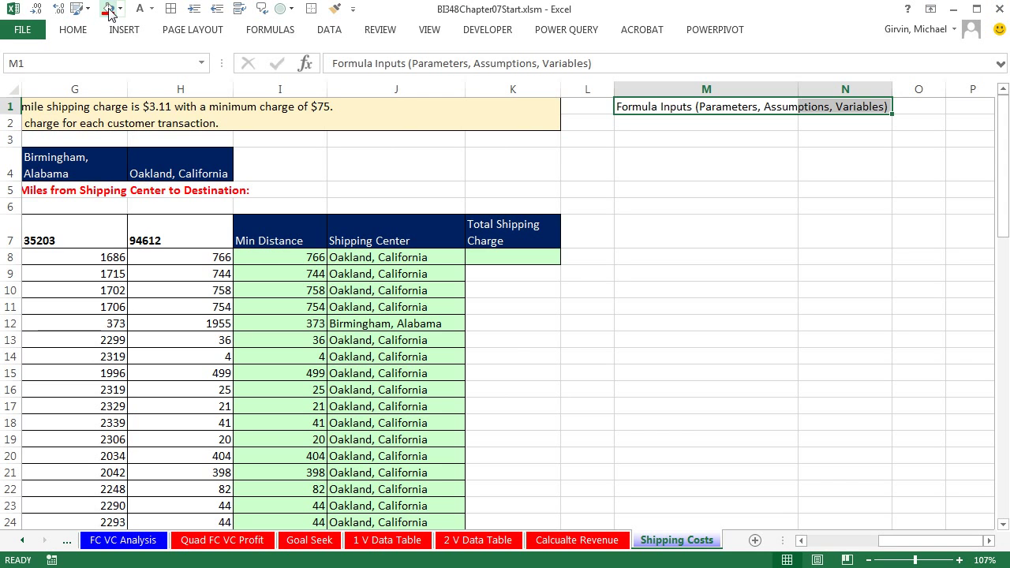
{"action": "left_click", "coordinate": [109, 9]}
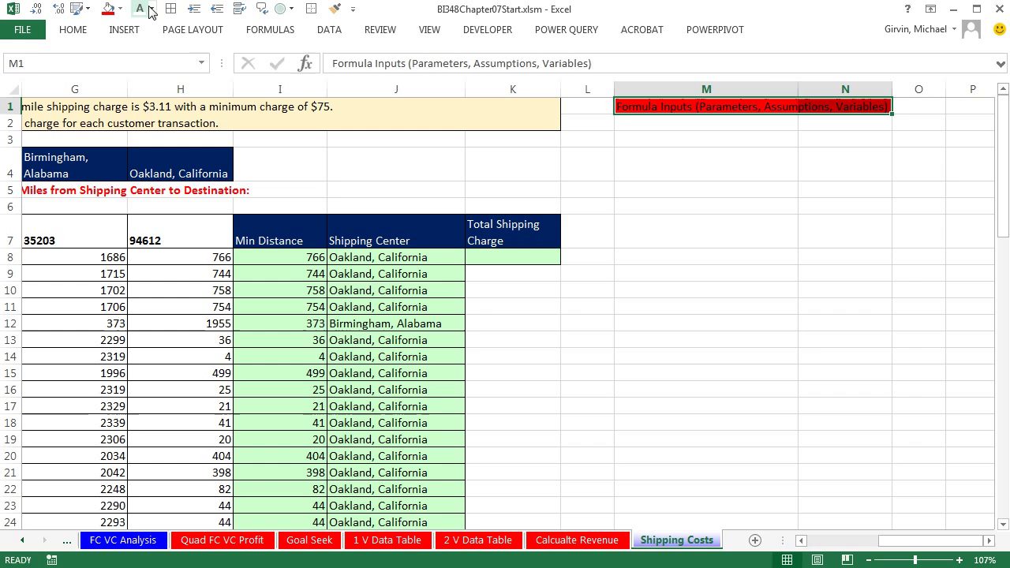
{"action": "left_click", "coordinate": [140, 8]}
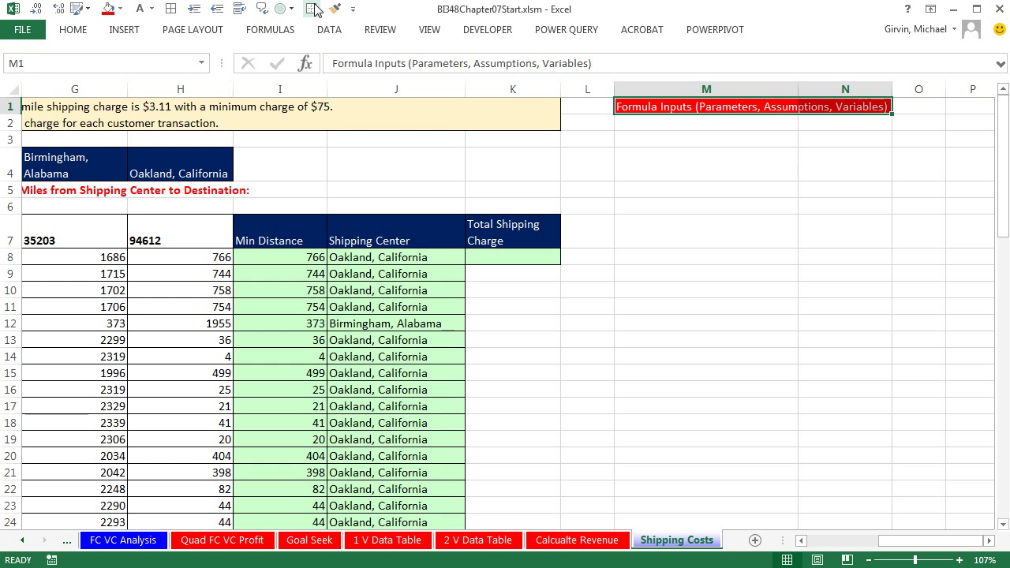
Step: Add the input label "Per Mile Shipping Charge" in M2 with the value 3.11 in N2
{"action": "left_click", "coordinate": [674, 128]}
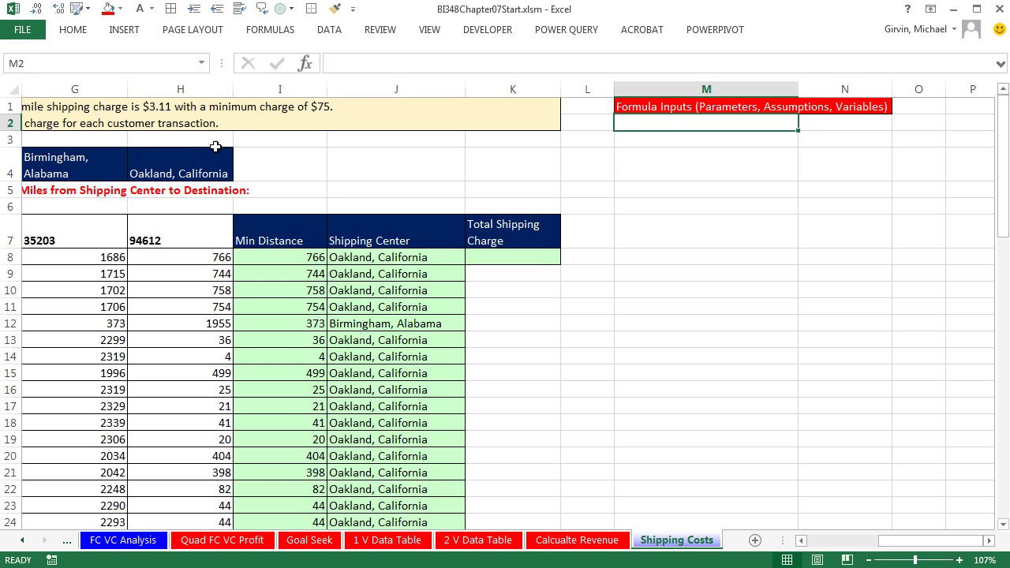
{"action": "type", "text": "Per"}
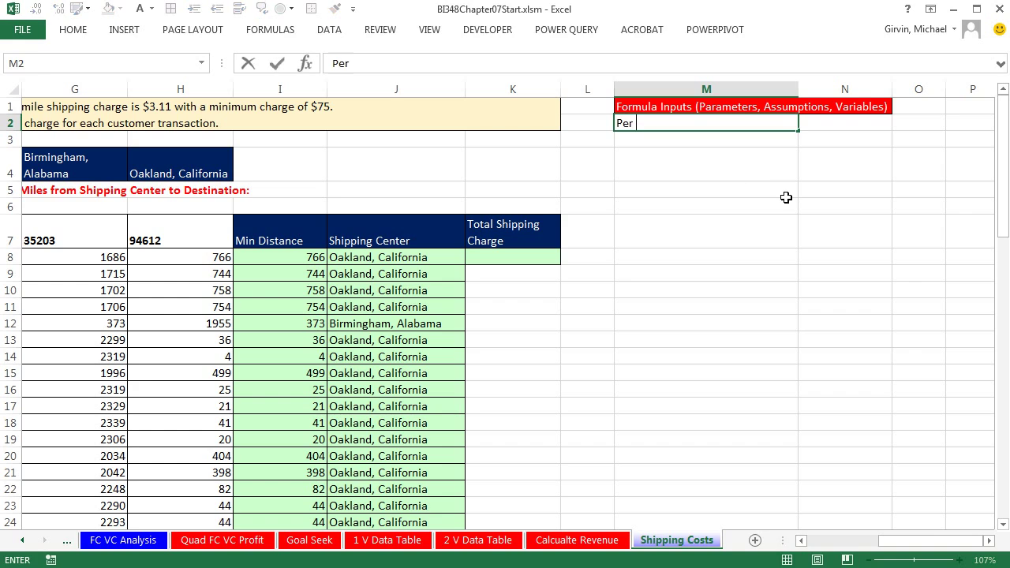
{"action": "type", "text": " Mile Shipping Charge"}
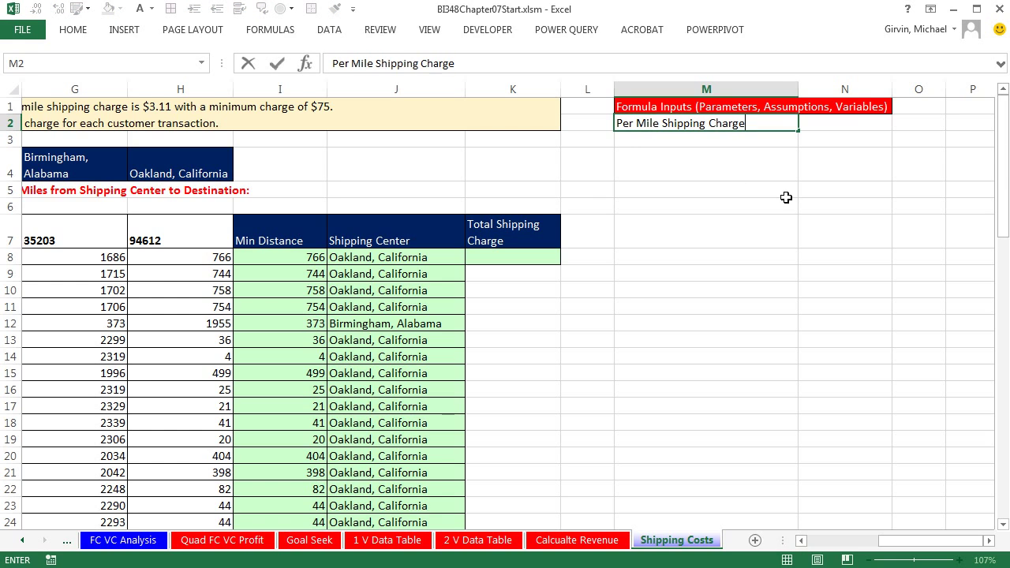
{"action": "key", "text": "Tab"}
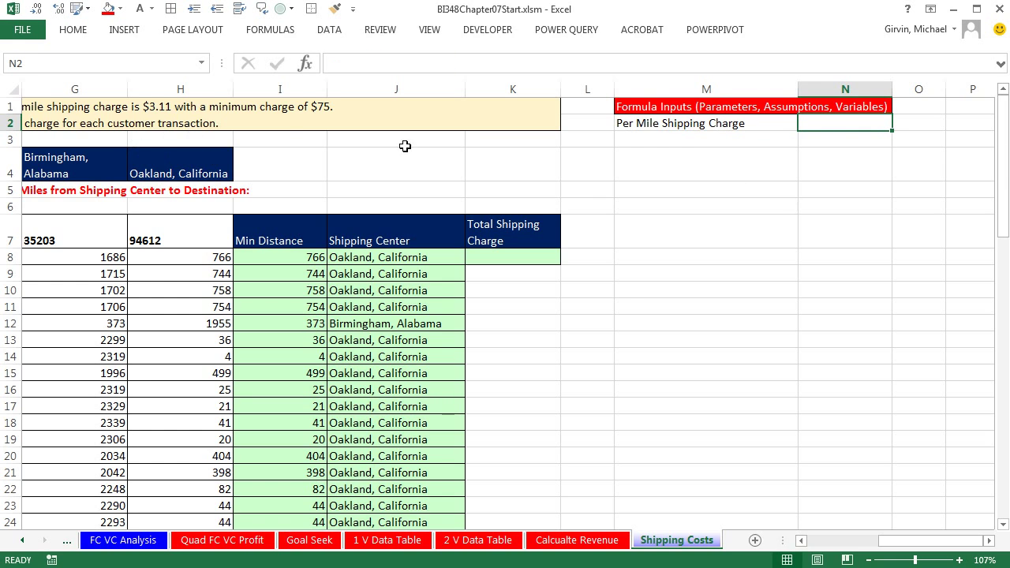
{"action": "type", "text": "3.11"}
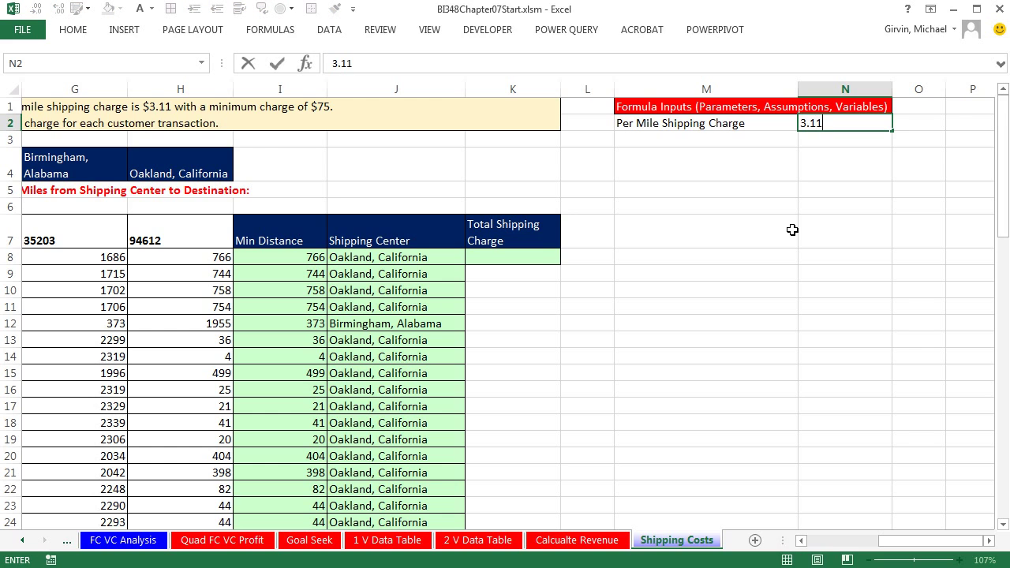
{"action": "key", "text": "ctrl+Return"}
Step: Apply the Currency number format with a $ symbol and 2 decimal places to N2
{"action": "key", "text": "ctrl+1"}
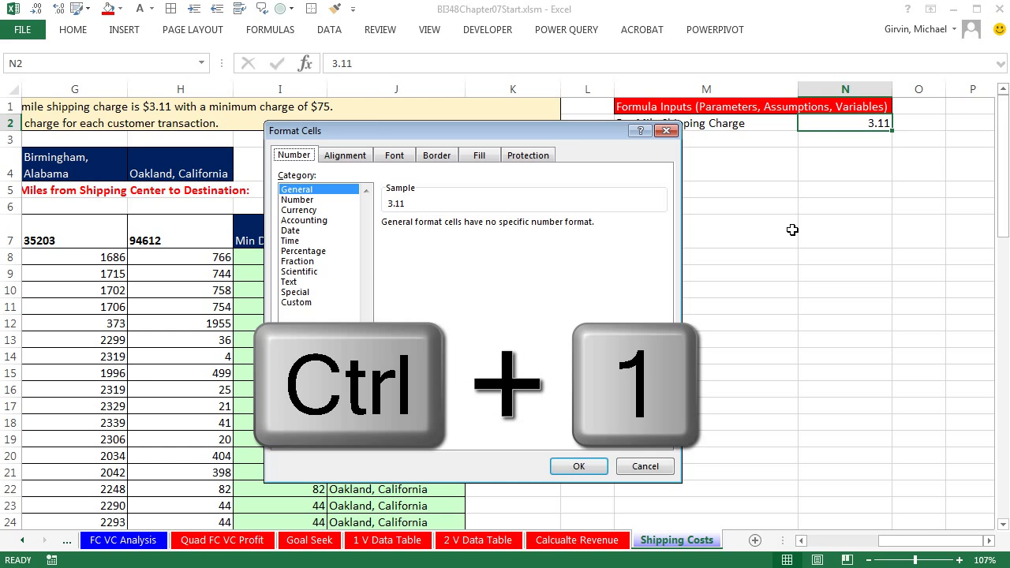
{"action": "key", "text": "Tab"}
{"action": "key", "text": "Down"}
{"action": "key", "text": "Down"}
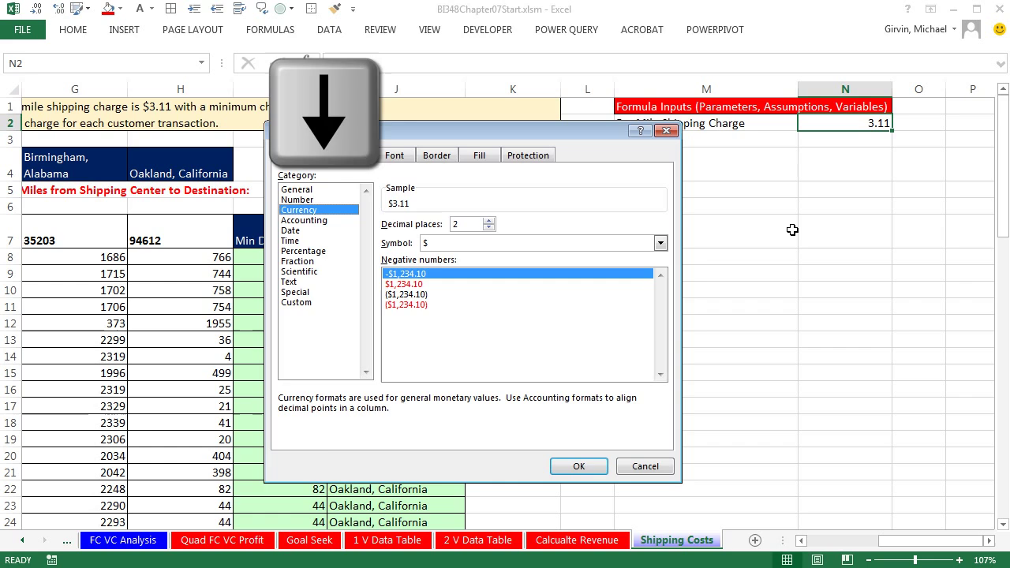
{"action": "key", "text": "Return"}
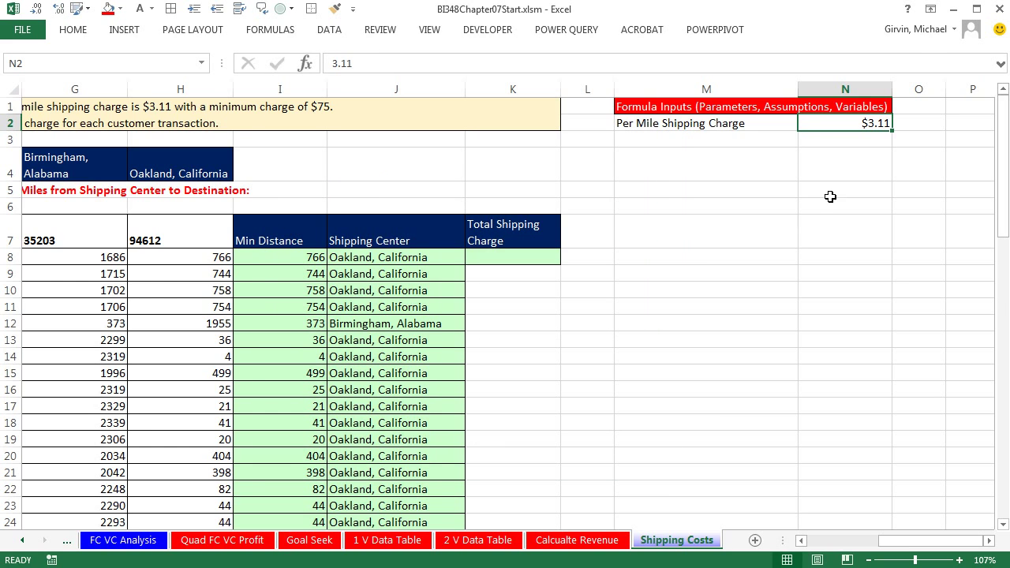
{"action": "key", "text": "ctrl+1"}
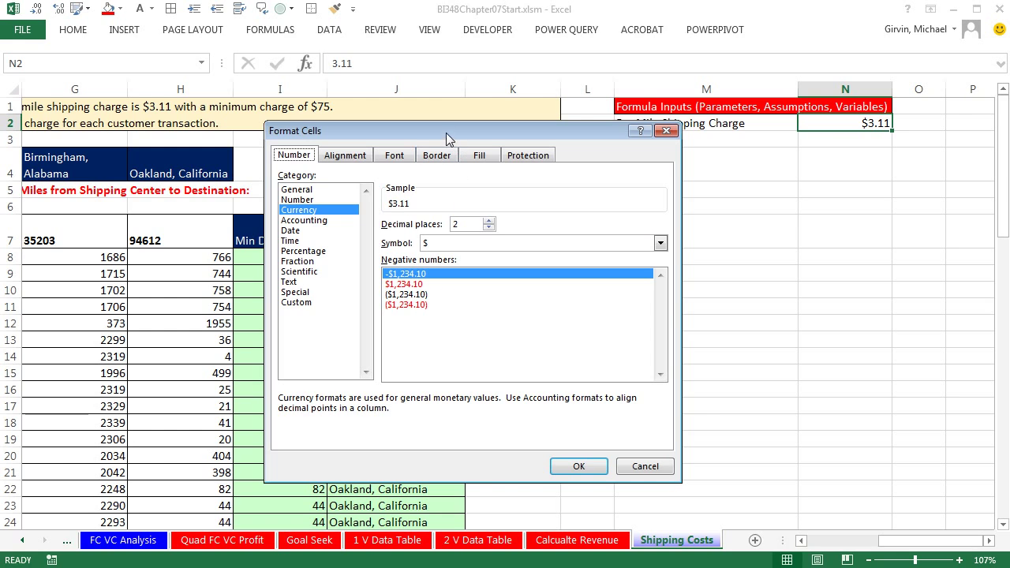
{"action": "key", "text": "Return"}
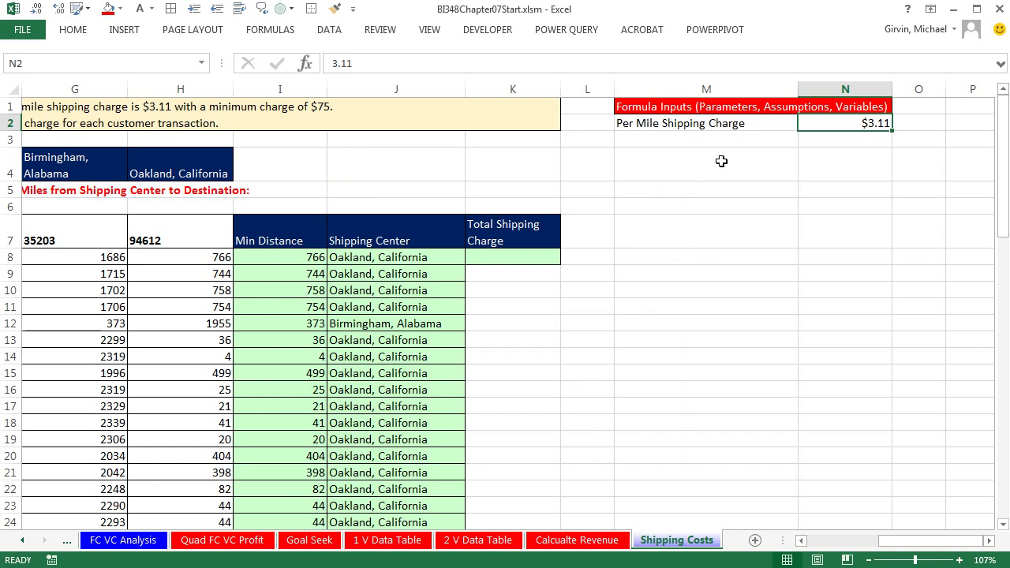
Step: Add the input label "Minimum Charge" in M3 with the value 75 in N3
{"action": "left_click", "coordinate": [692, 142]}
{"action": "type", "text": "Mi"}
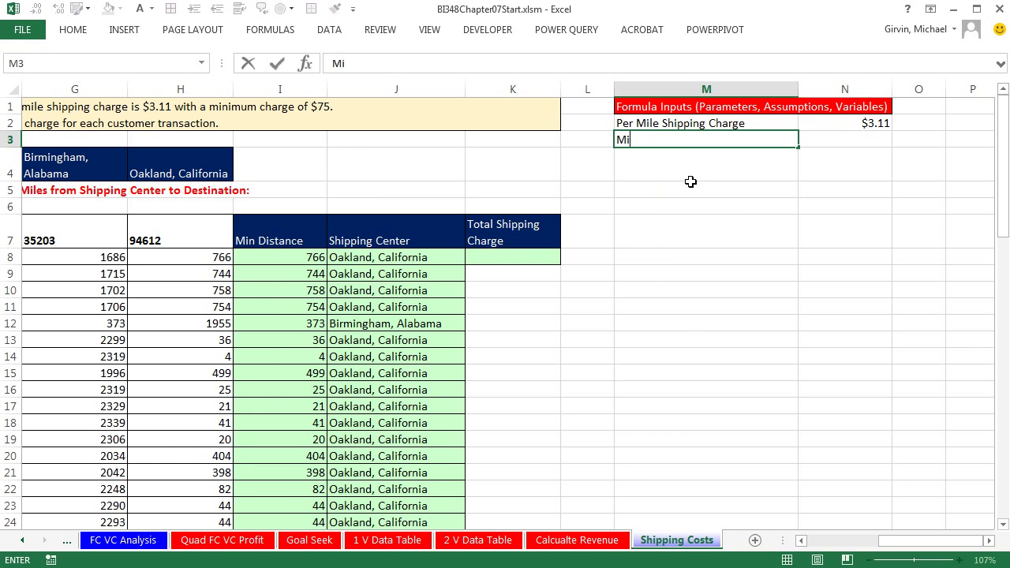
{"action": "type", "text": "nimum Charge"}
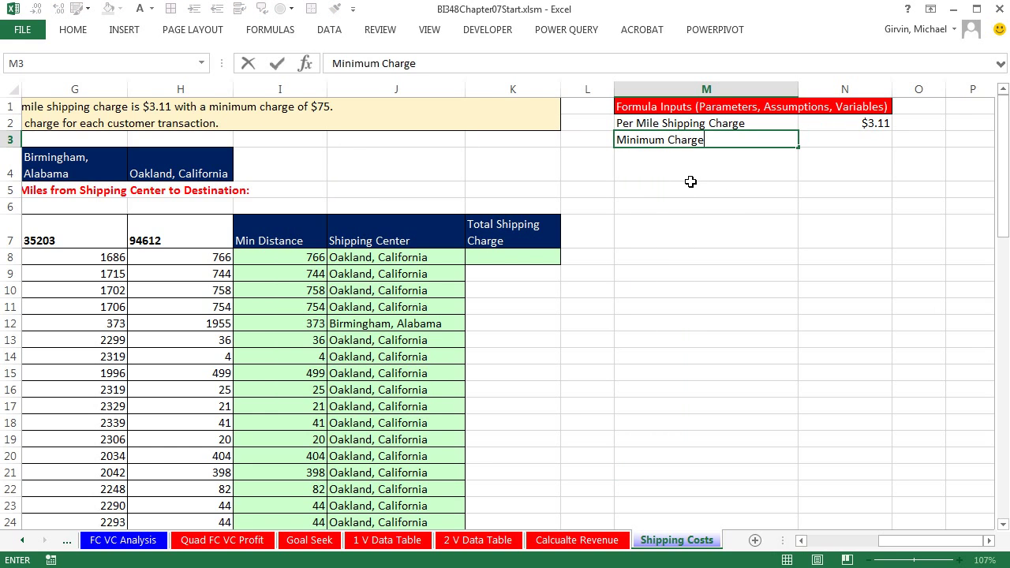
{"action": "key", "text": "Tab"}
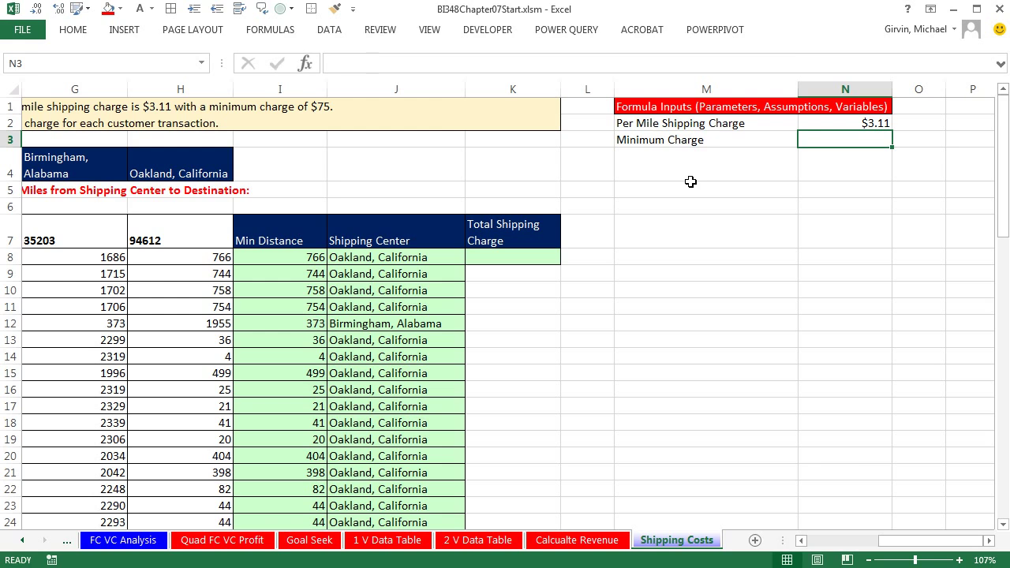
{"action": "type", "text": "75"}
{"action": "key", "text": "ctrl+Return"}
Step: Copy the currency formatting of N2 to N3 with Format Painter and add all borders to M2:N3
{"action": "right_click", "coordinate": [858, 123]}
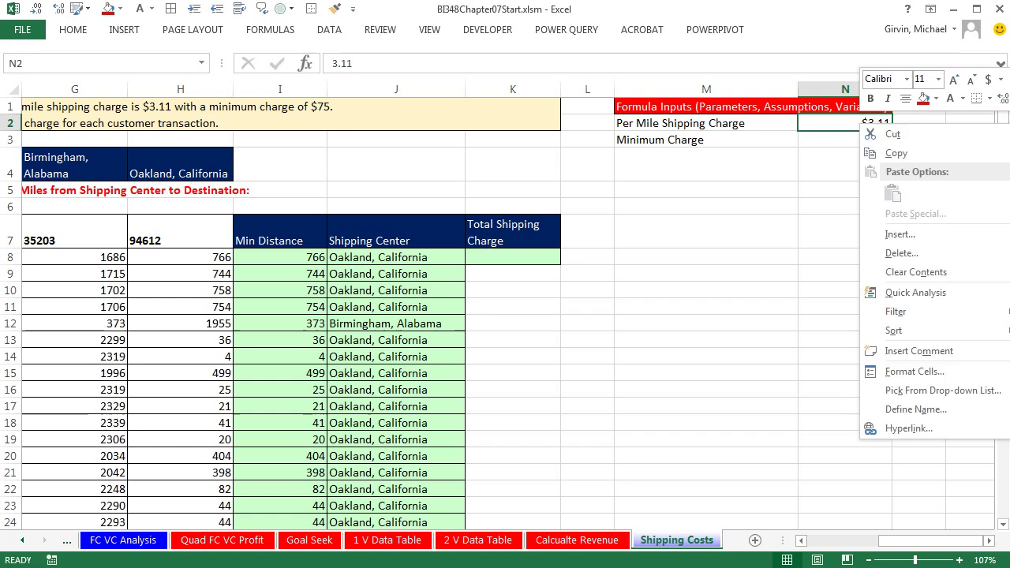
{"action": "left_click", "coordinate": [1007, 79]}
{"action": "left_click", "coordinate": [837, 139]}
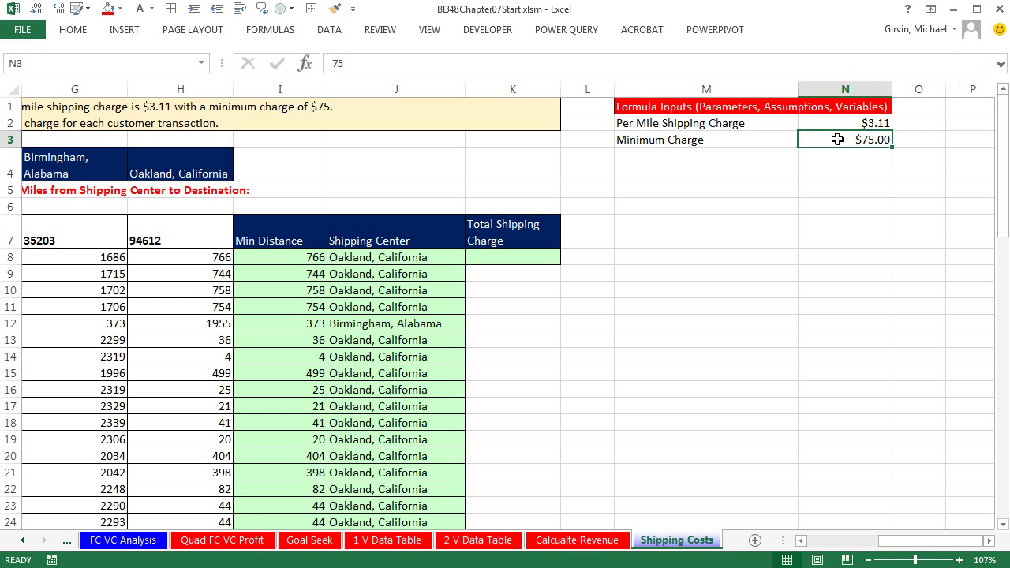
{"action": "left_click_drag", "start_coordinate": [717, 122], "coordinate": [812, 136]}
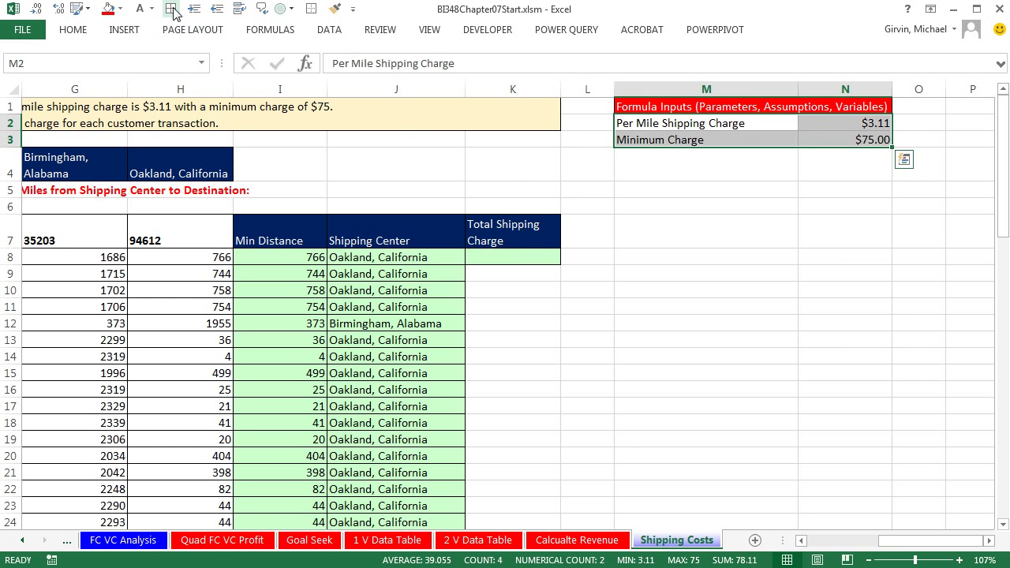
Step: Enter =I8*$N$2 in K8 under Total Shipping Charge and fill it down the column
{"action": "left_click", "coordinate": [499, 263]}
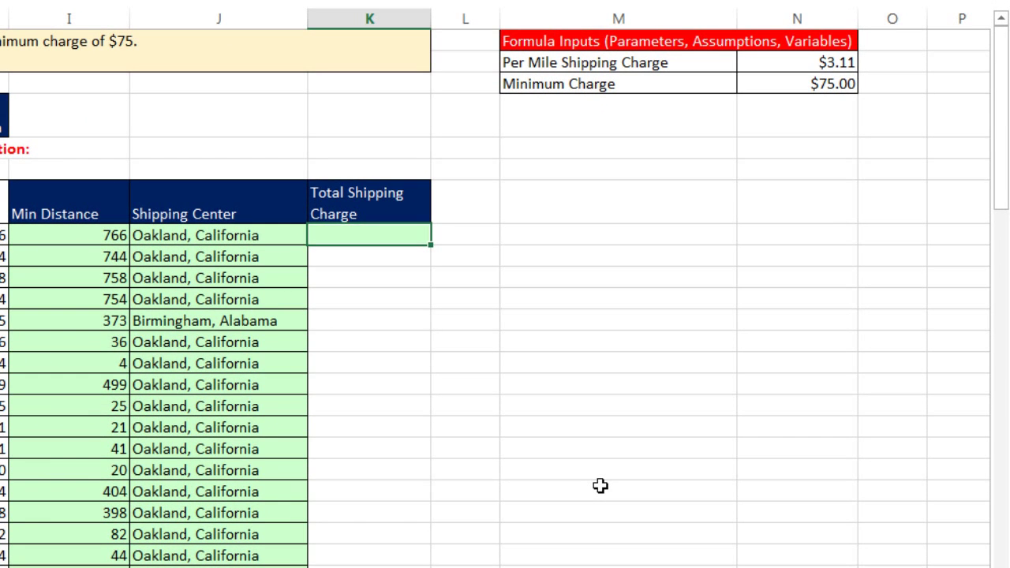
{"action": "type", "text": "="}
{"action": "key", "text": "Left"}
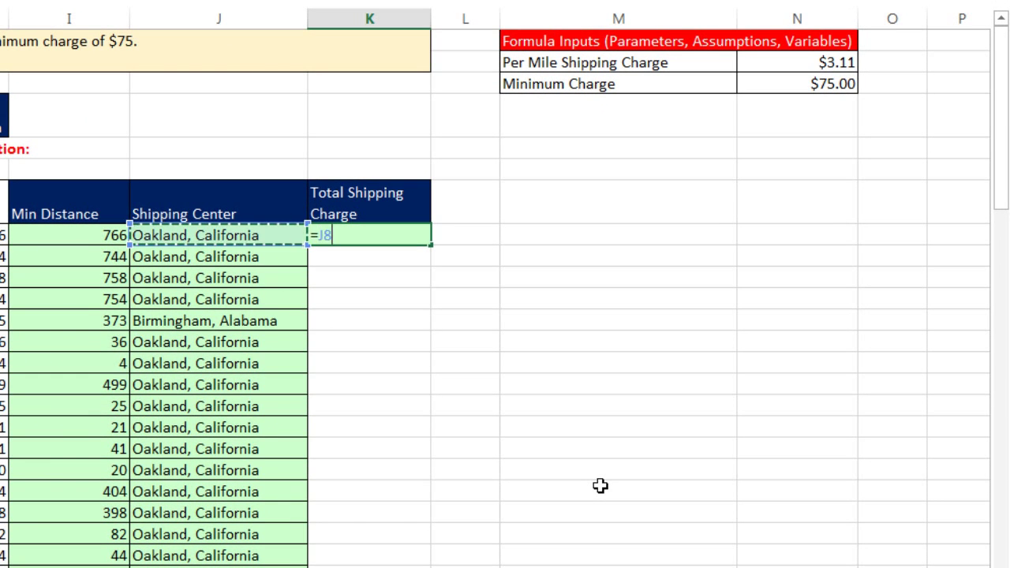
{"action": "key", "text": "Left"}
{"action": "type", "text": "*"}
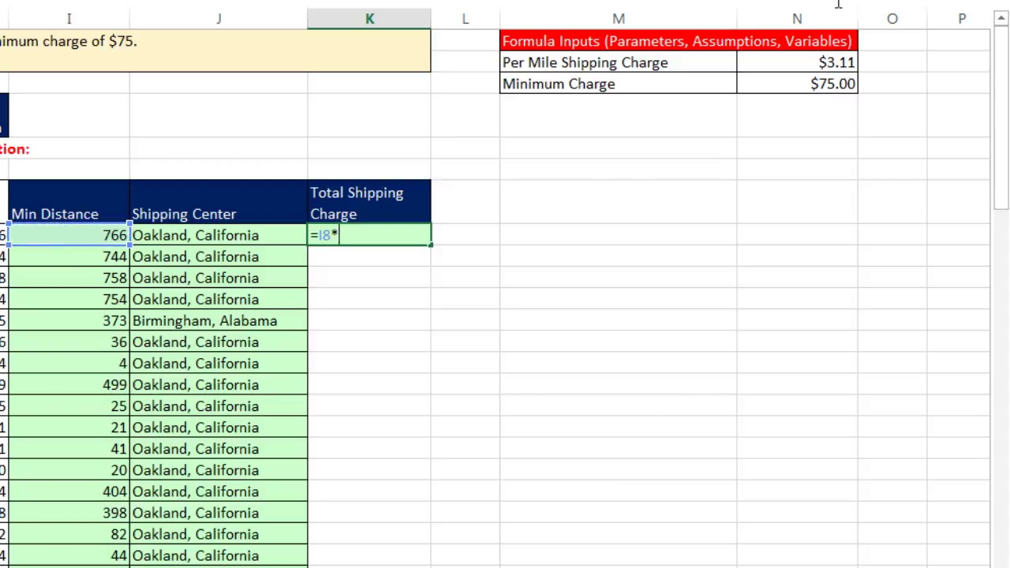
{"action": "left_click", "coordinate": [808, 62]}
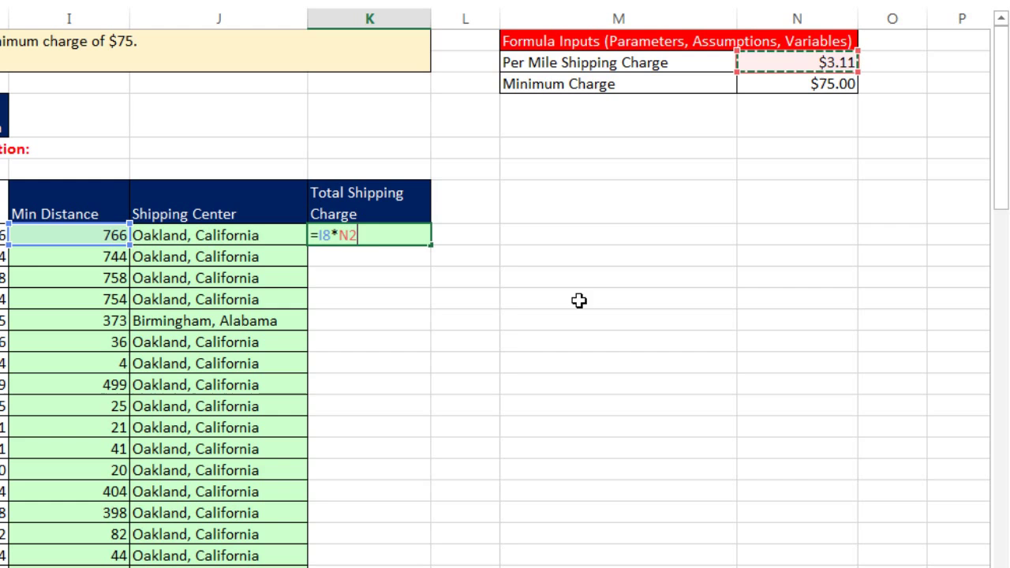
{"action": "key", "text": "F4"}
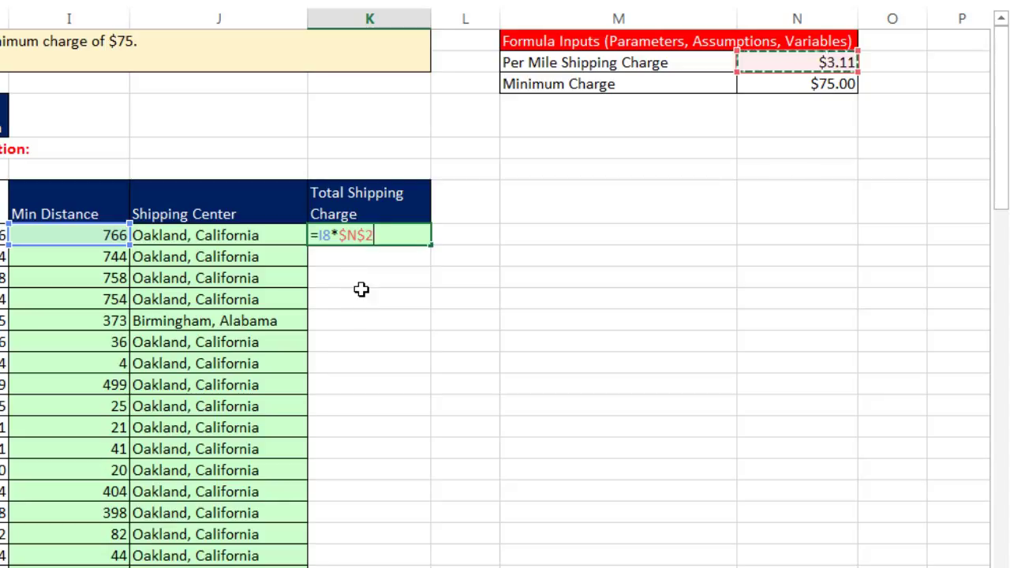
{"action": "key", "text": "ctrl+Return"}
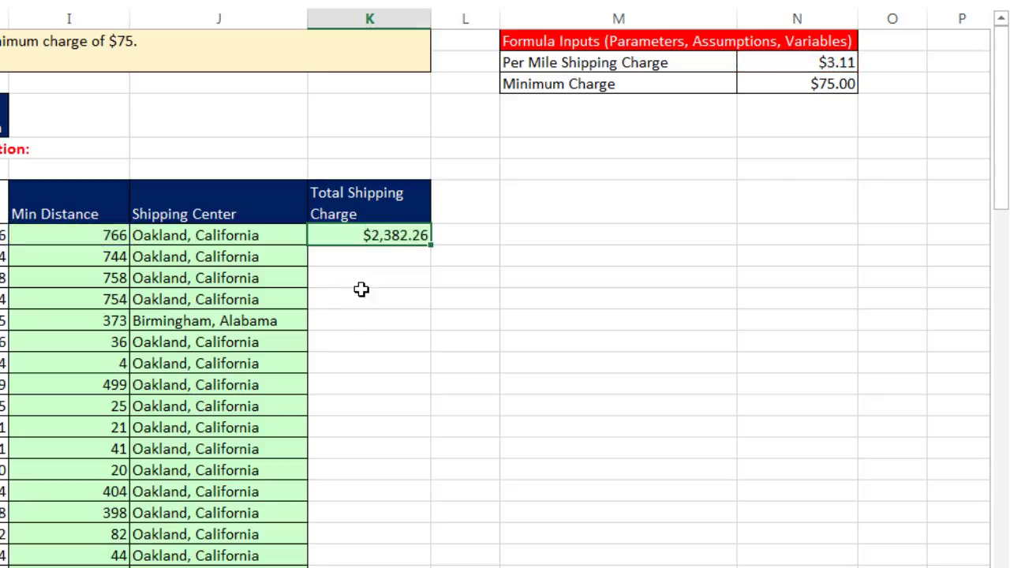
{"action": "double_click", "coordinate": [431, 250]}
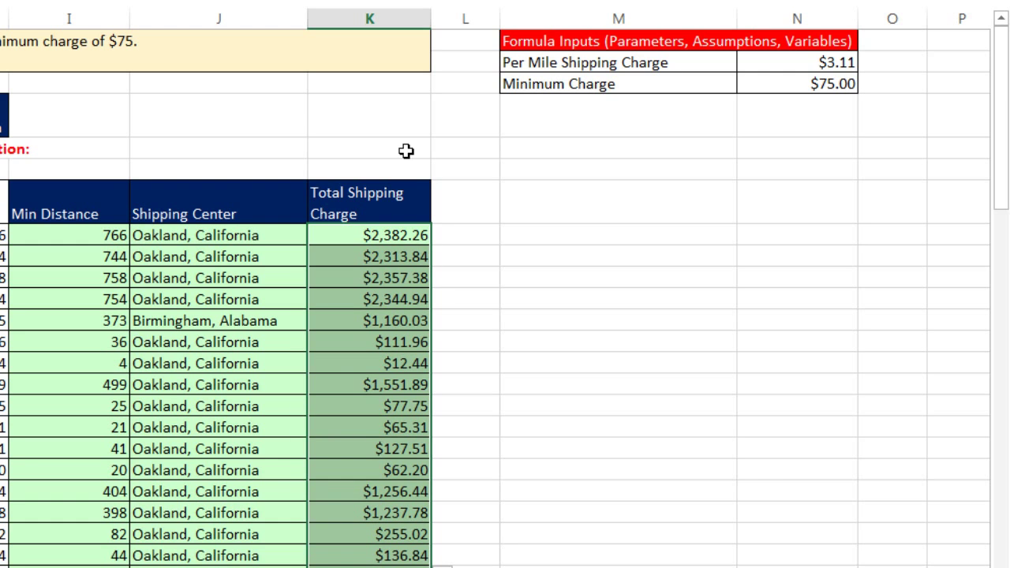
Step: Check the distance and charge for row 14, and insert IF( in front of the multiplication in the K8 formula
{"action": "left_click", "coordinate": [115, 363]}
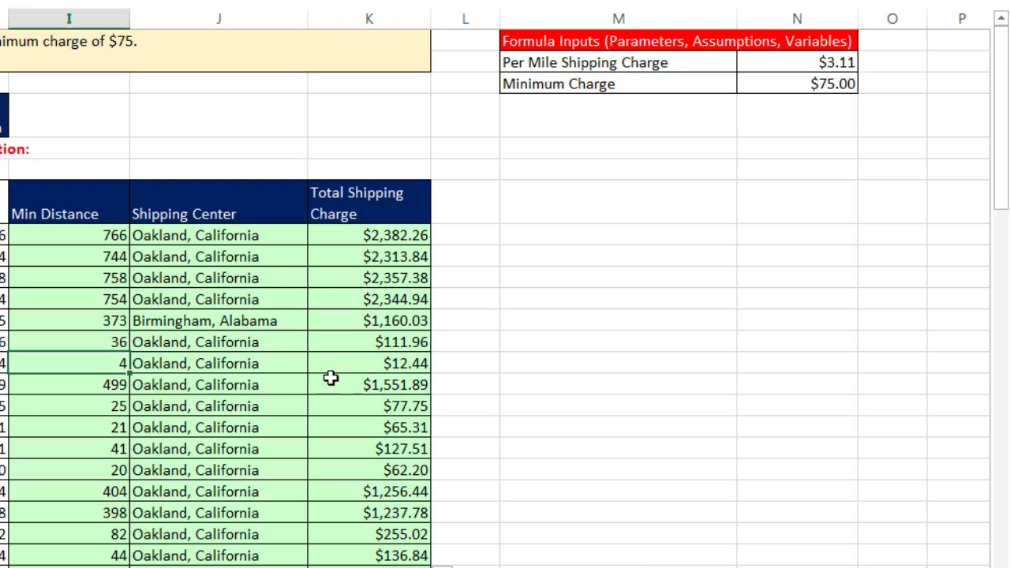
{"action": "left_click", "coordinate": [365, 367]}
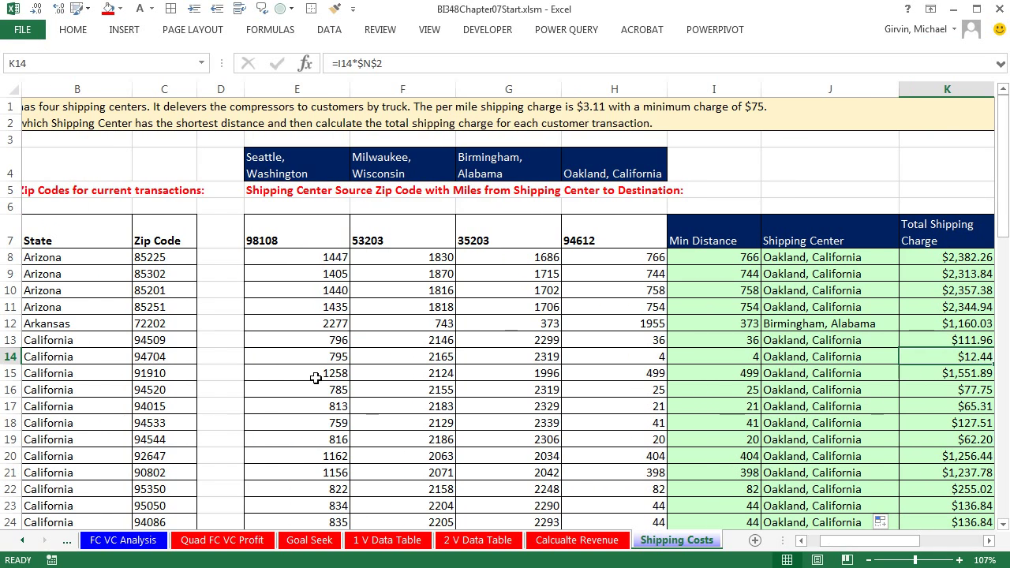
{"action": "left_click_drag", "start_coordinate": [832, 541], "coordinate": [818, 541]}
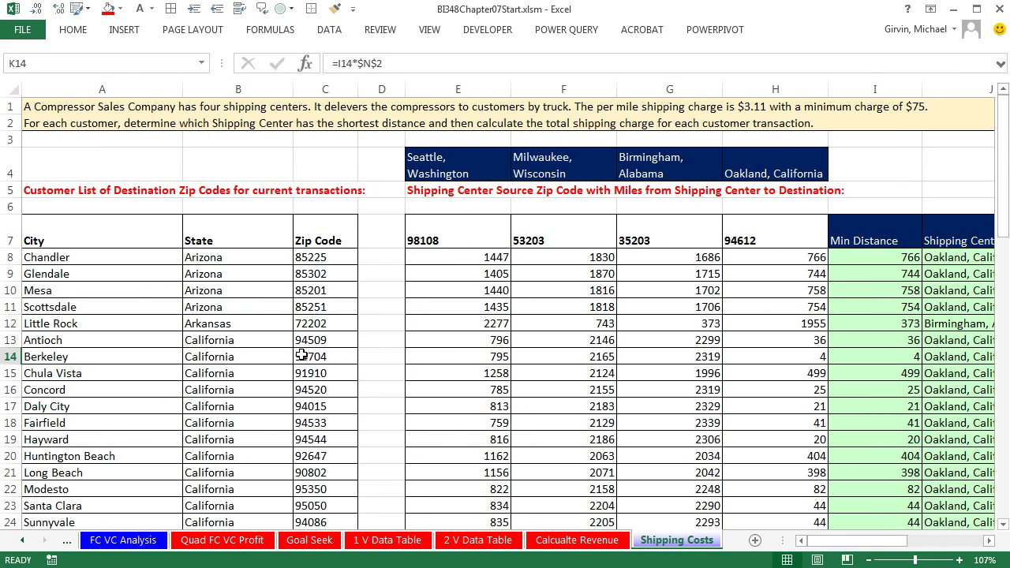
{"action": "left_click_drag", "start_coordinate": [821, 541], "coordinate": [906, 544]}
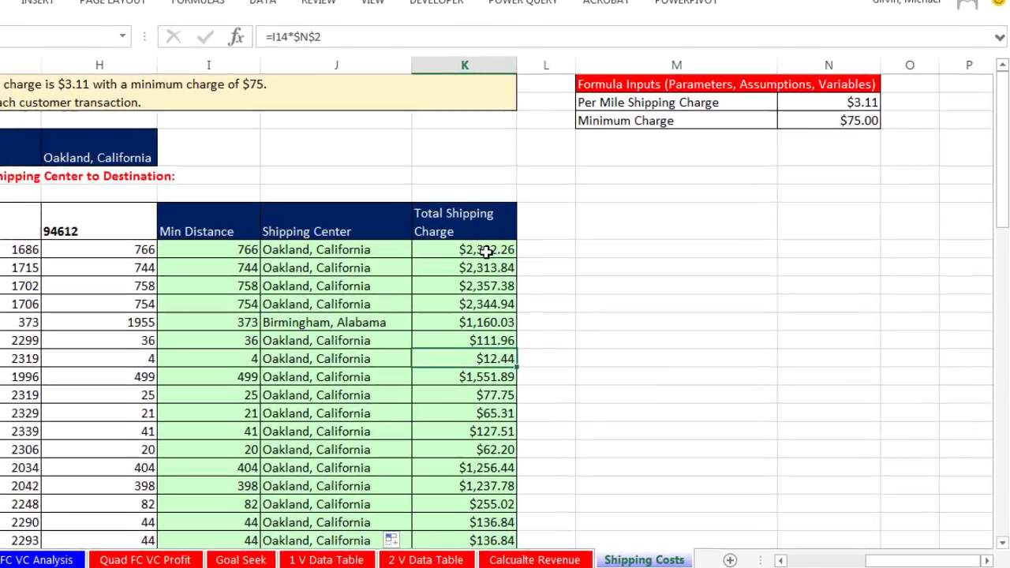
{"action": "left_click", "coordinate": [513, 257]}
{"action": "key", "text": "F2"}
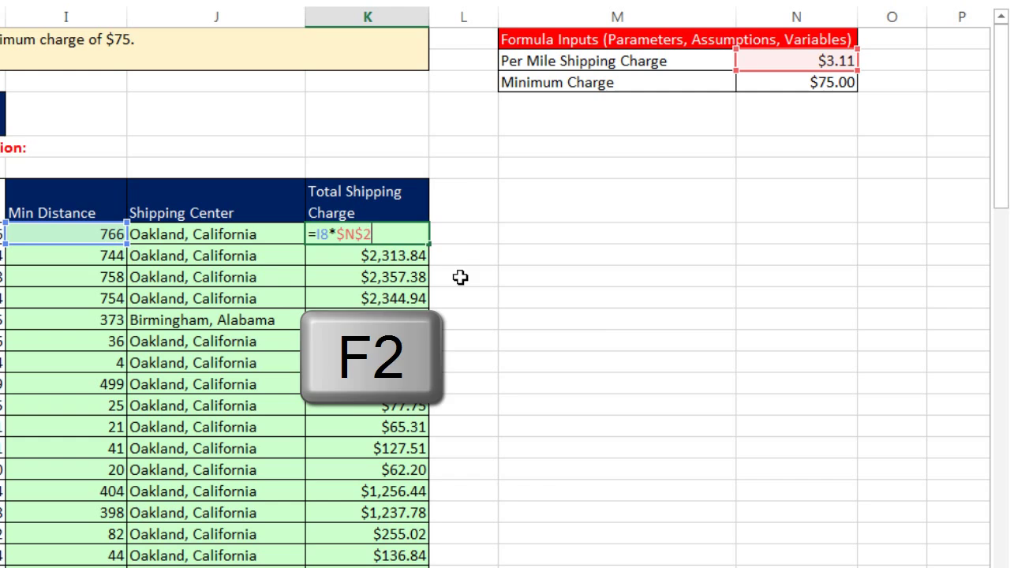
{"action": "left_click", "coordinate": [315, 234]}
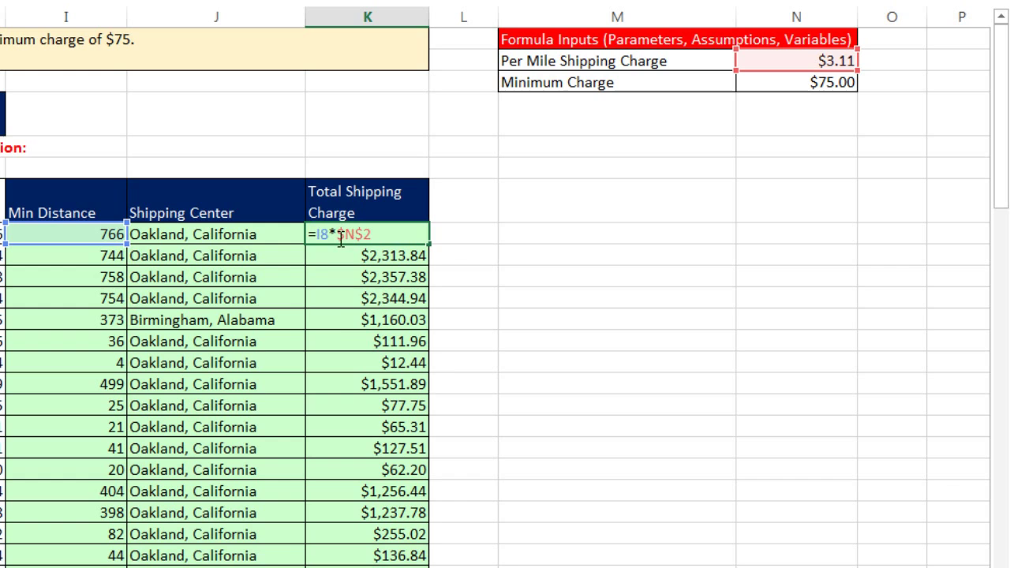
{"action": "type", "text": "IF("}
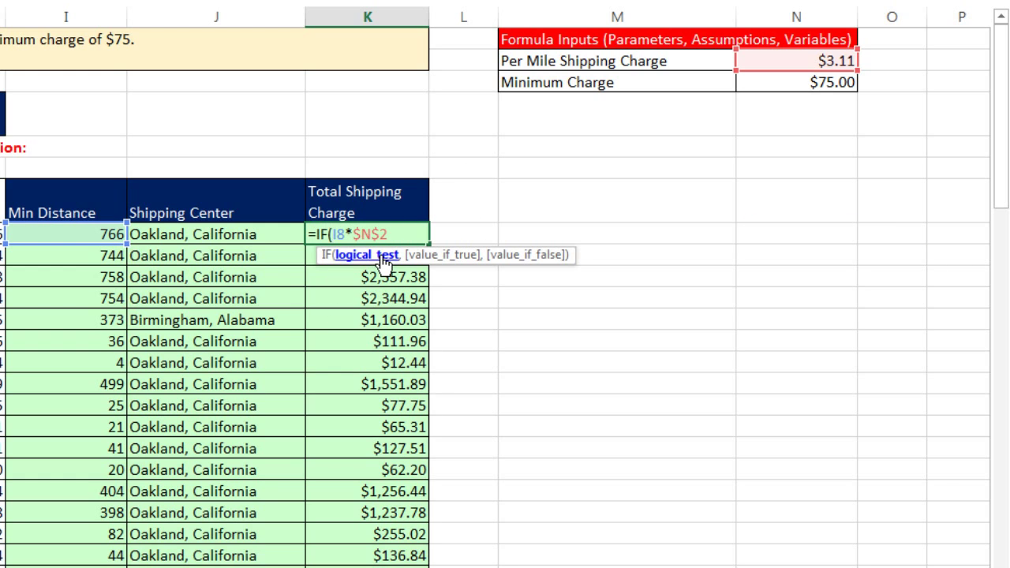
Step: Copy the I8*$N$2 expression and complete the IF logical test as I8*$N$2<$N$3
{"action": "key", "text": "shift+End"}
{"action": "key", "text": "ctrl+c"}
{"action": "key", "text": "End"}
{"action": "type", "text": "<"}
{"action": "left_click", "coordinate": [762, 85]}
{"action": "key", "text": "F4"}
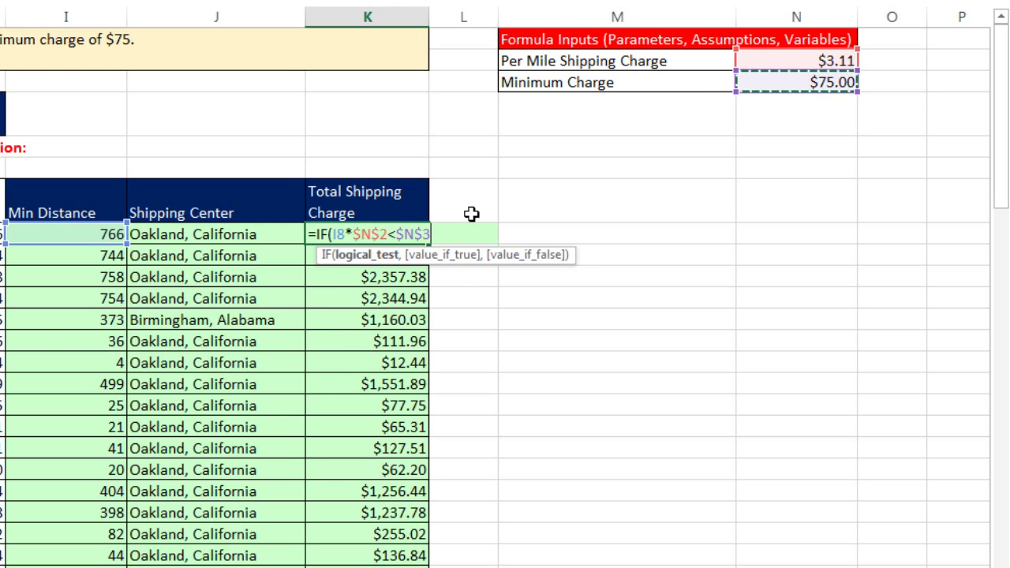
{"action": "type", "text": ","}
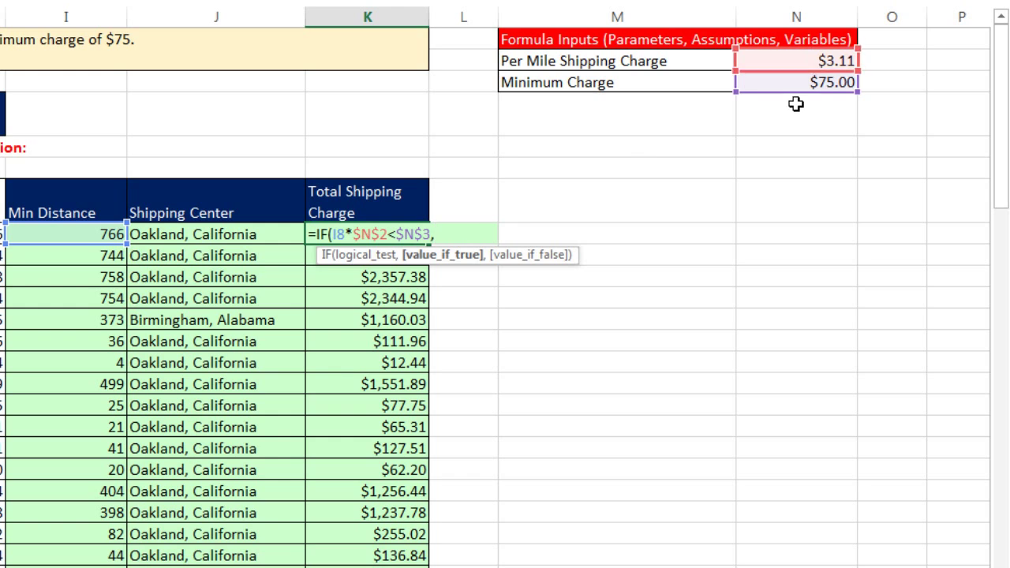
Step: Set the IF value_if_true to $N$3 and paste I8*$N$2 as the value_if_false
{"action": "left_click", "coordinate": [786, 81]}
{"action": "key", "text": "F4"}
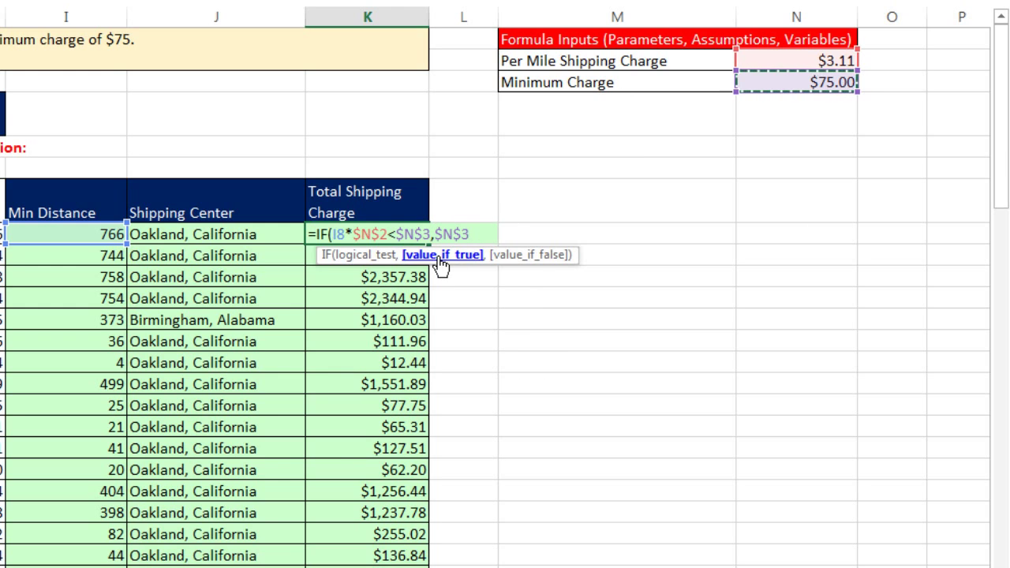
{"action": "type", "text": ","}
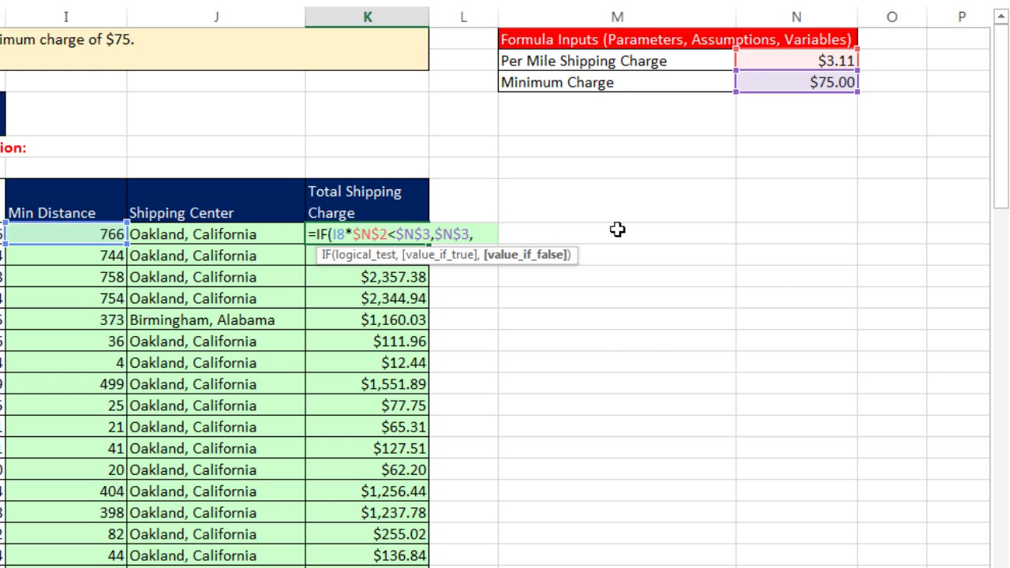
{"action": "key", "text": "ctrl+v"}
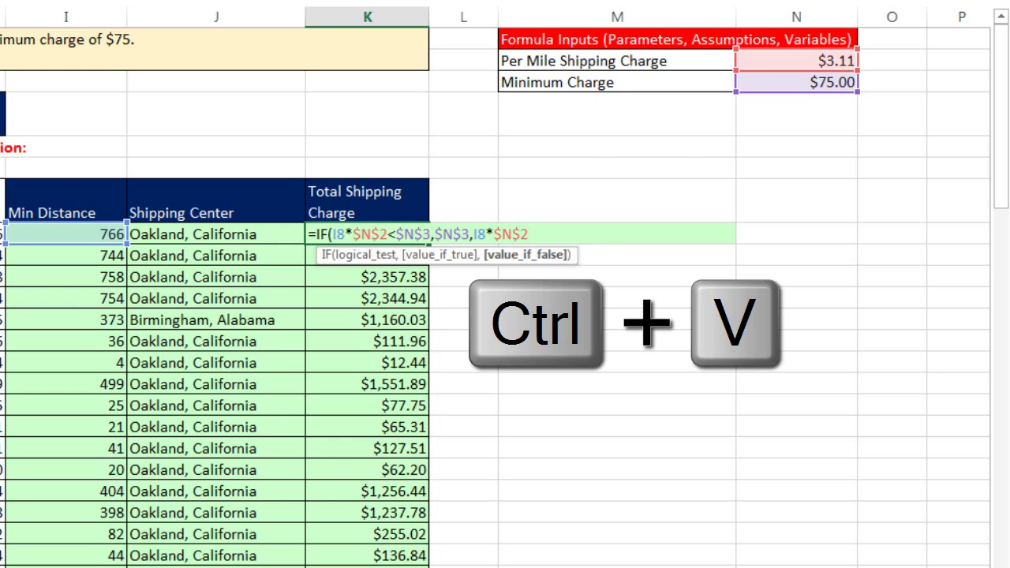
Step: Review the logical test, value_if_true and value_if_false arguments of the IF formula in K8
{"action": "left_click", "coordinate": [353, 256]}
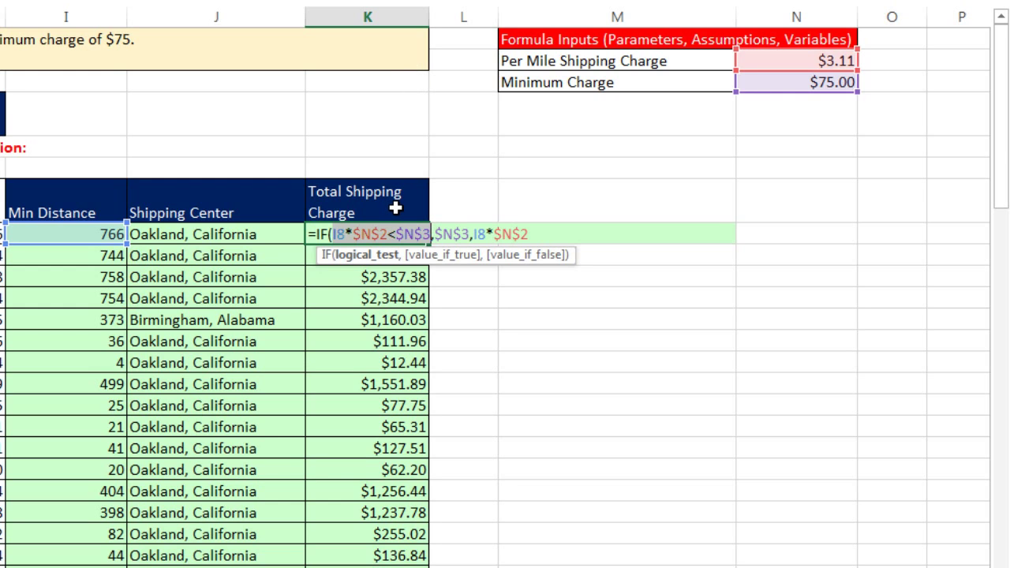
{"action": "left_click", "coordinate": [423, 256]}
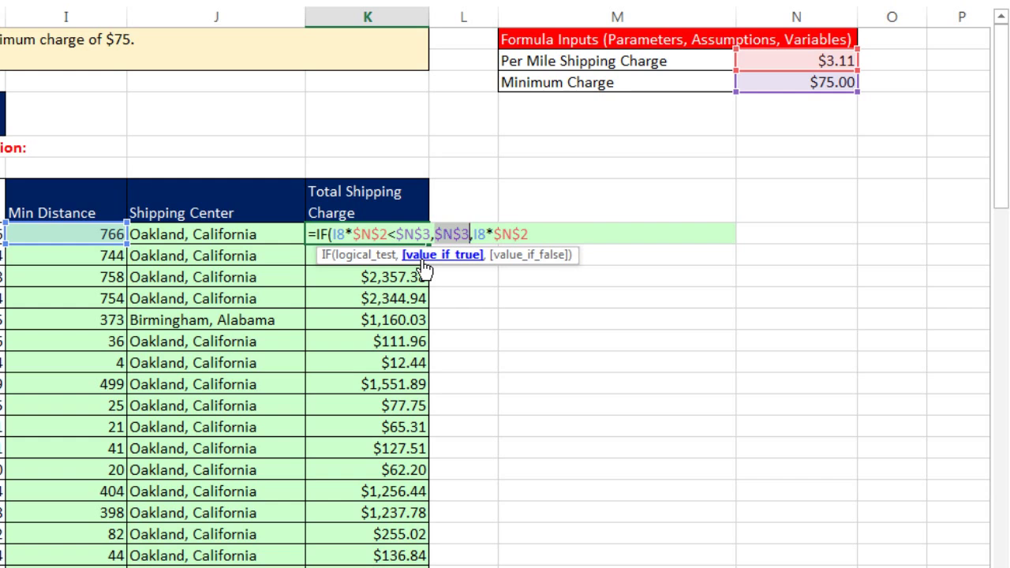
{"action": "left_click", "coordinate": [511, 256]}
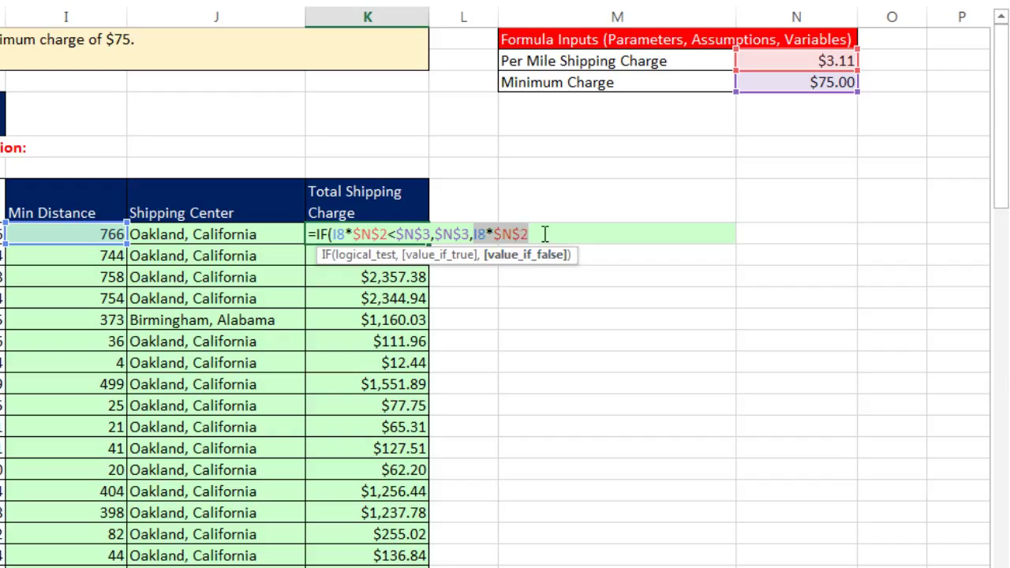
{"action": "left_click", "coordinate": [544, 234]}
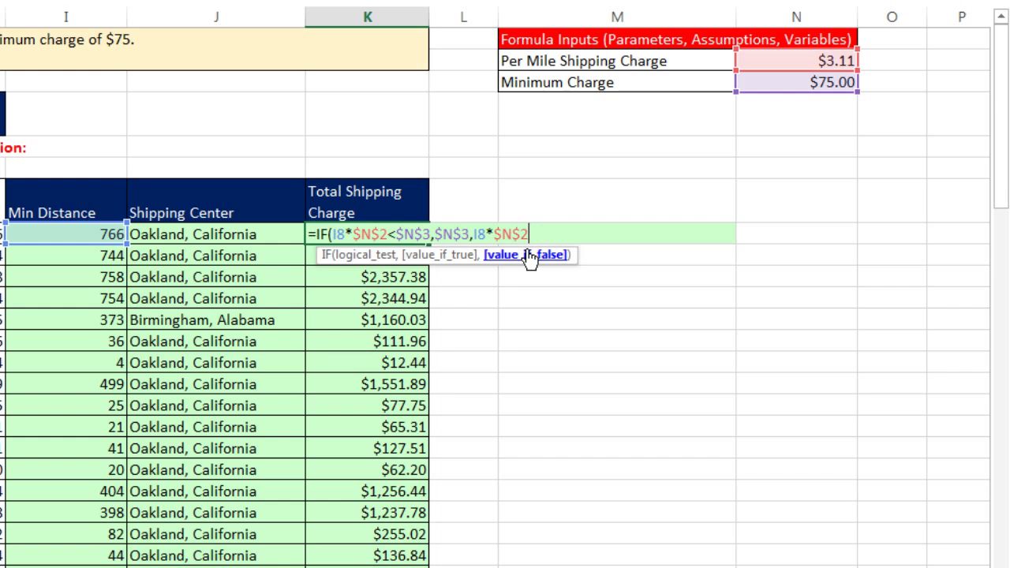
{"action": "left_click", "coordinate": [527, 254]}
{"action": "left_click", "coordinate": [452, 257]}
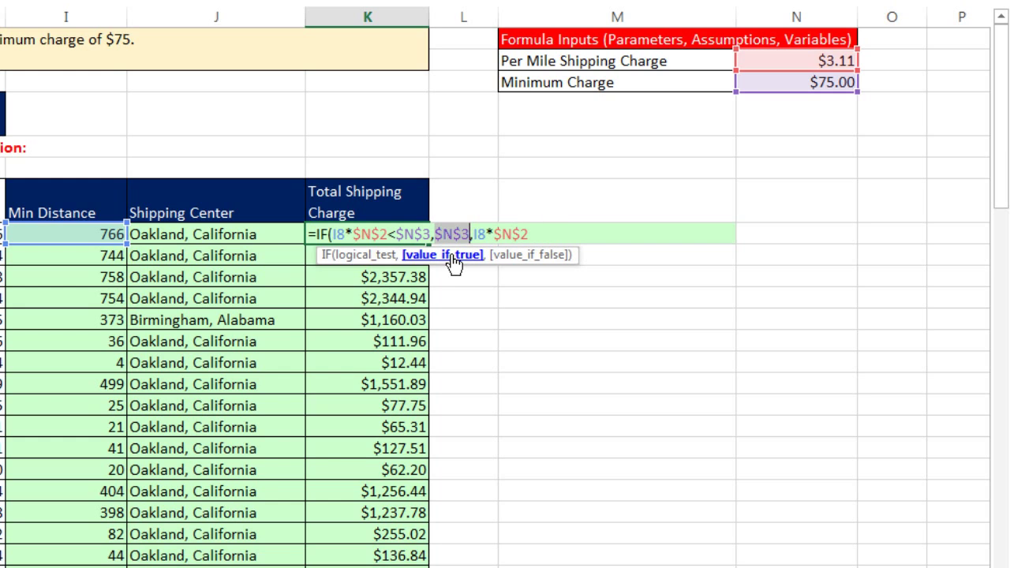
{"action": "left_click", "coordinate": [561, 231]}
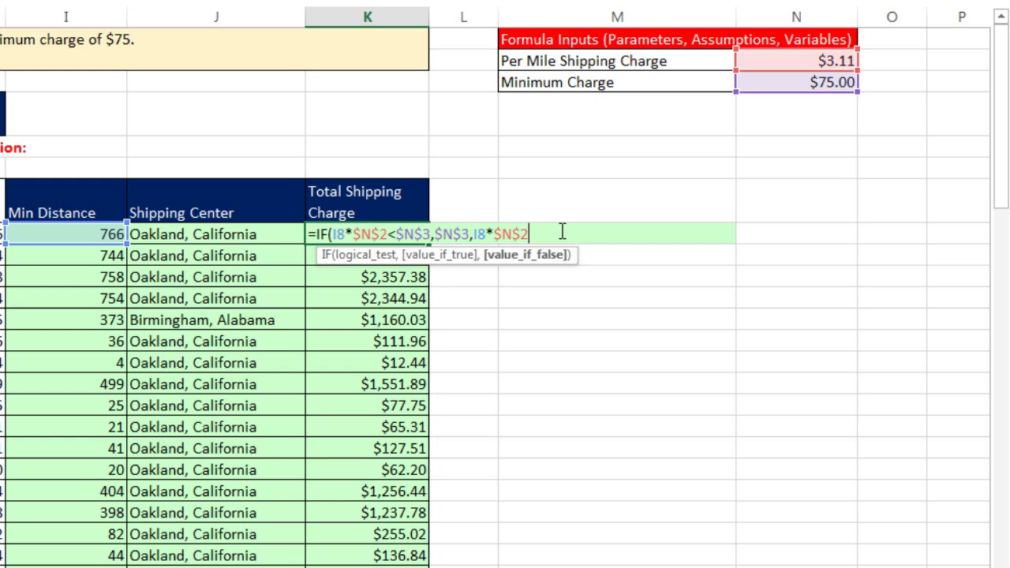
Step: Close and enter the IF formula in K8, and fill it down the Total Shipping Charge column
{"action": "type", "text": ")"}
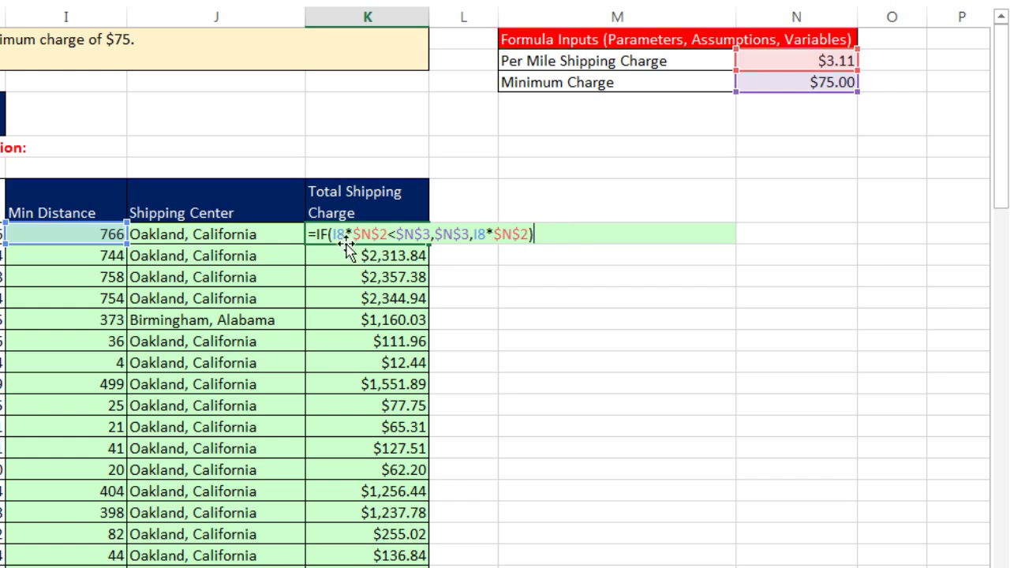
{"action": "double_click", "coordinate": [446, 234]}
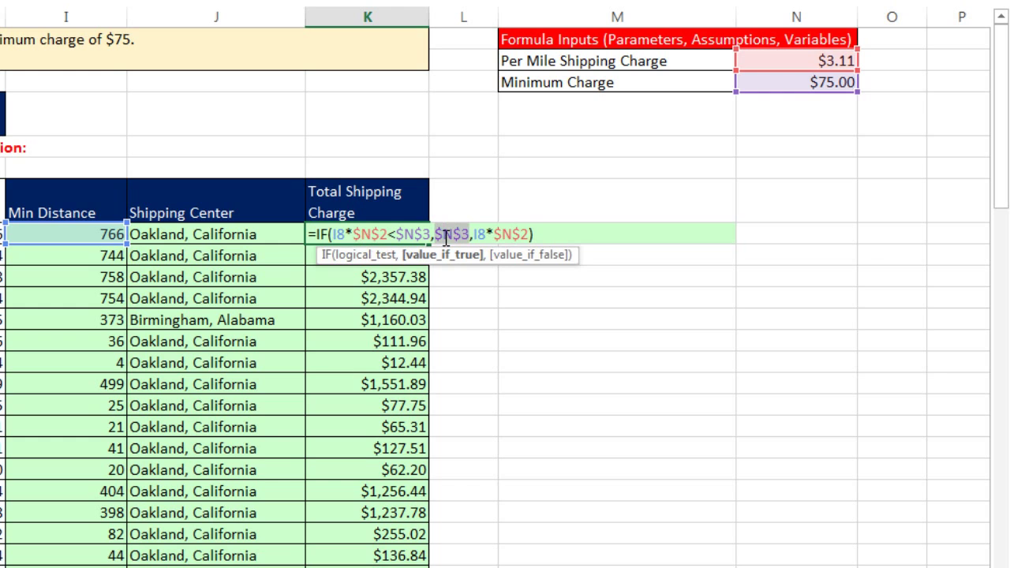
{"action": "left_click", "coordinate": [527, 254]}
{"action": "left_click", "coordinate": [570, 234]}
{"action": "key", "text": "ctrl+Return"}
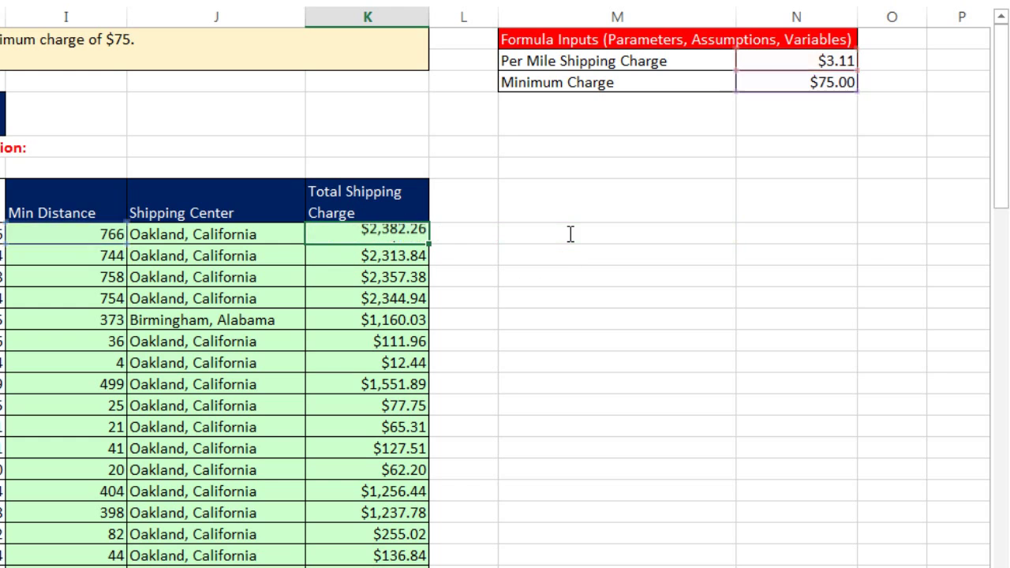
{"action": "double_click", "coordinate": [432, 245]}
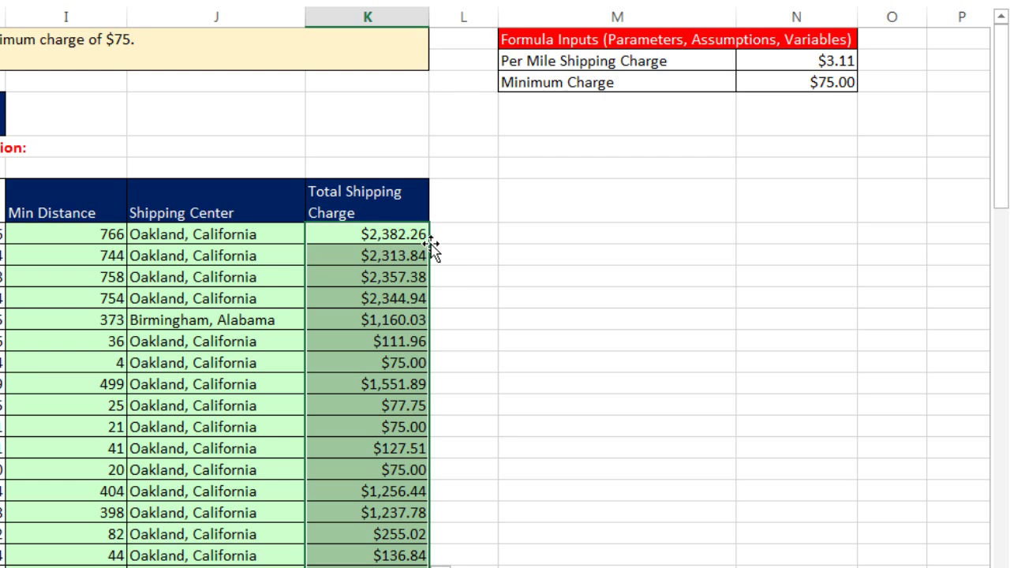
Step: Check the Total Shipping Charge in K14 and verify the cell references of the formula in the column's last row
{"action": "left_click", "coordinate": [411, 363]}
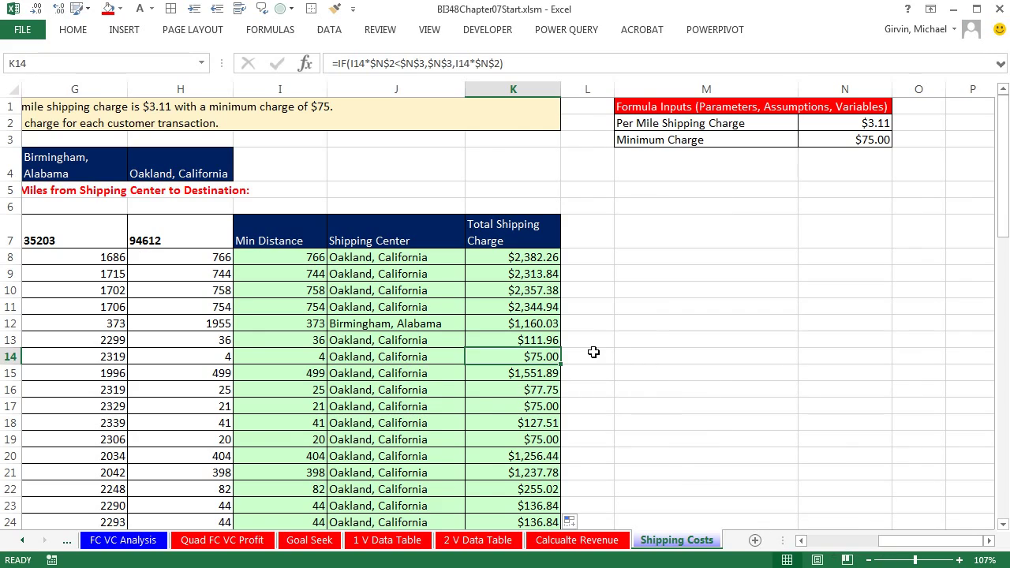
{"action": "key", "text": "ctrl+Down"}
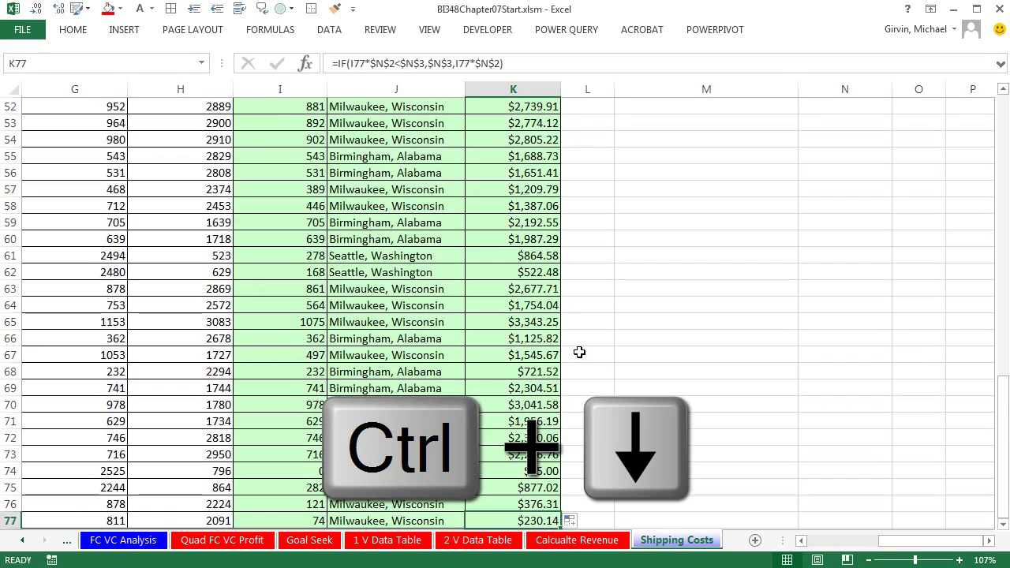
{"action": "key", "text": "F2"}
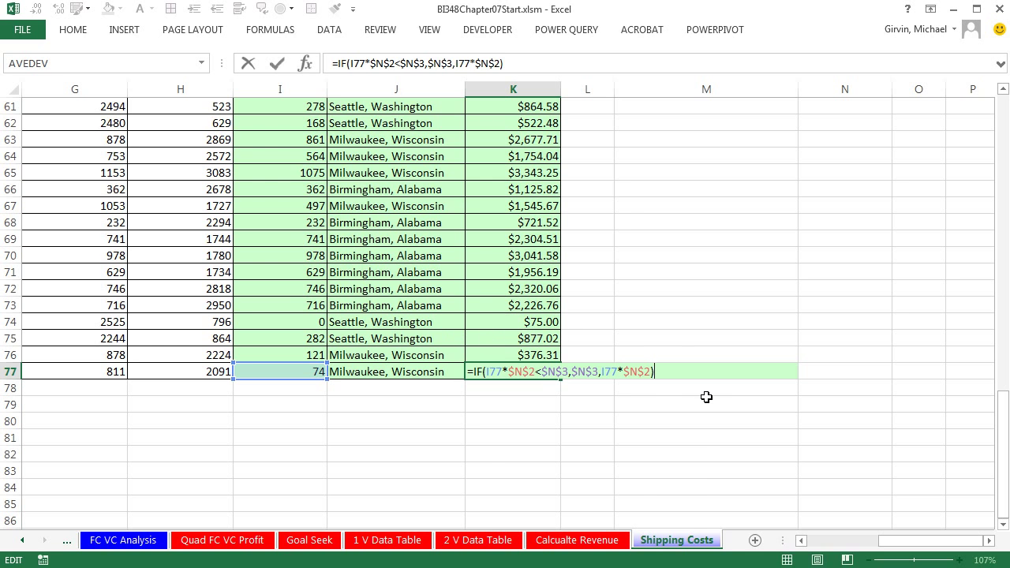
{"action": "key", "text": "Escape"}
{"action": "key", "text": "ctrl+Up"}
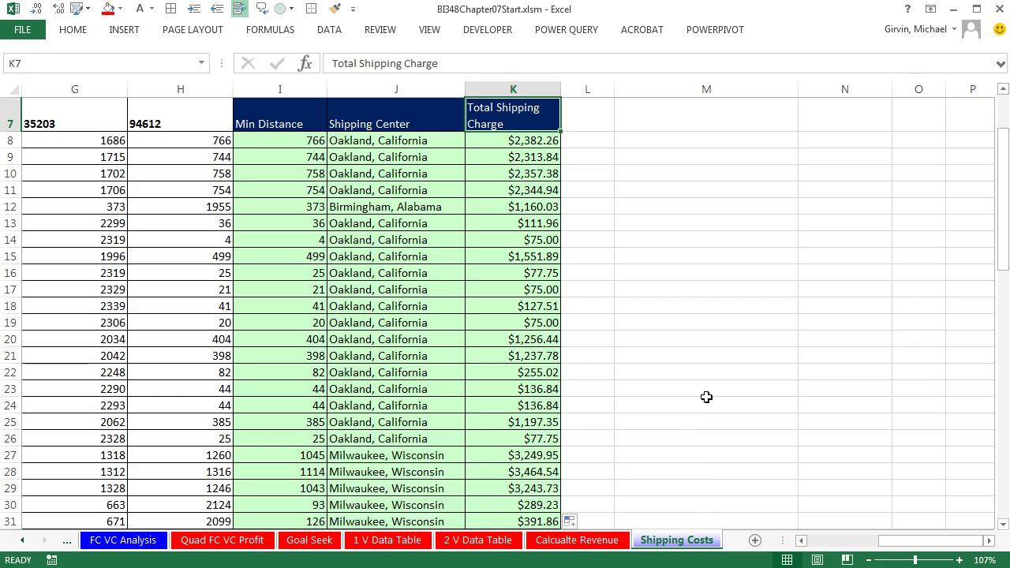
{"action": "scroll", "coordinate": [706, 397], "scroll_direction": "up", "scroll_amount": 2}
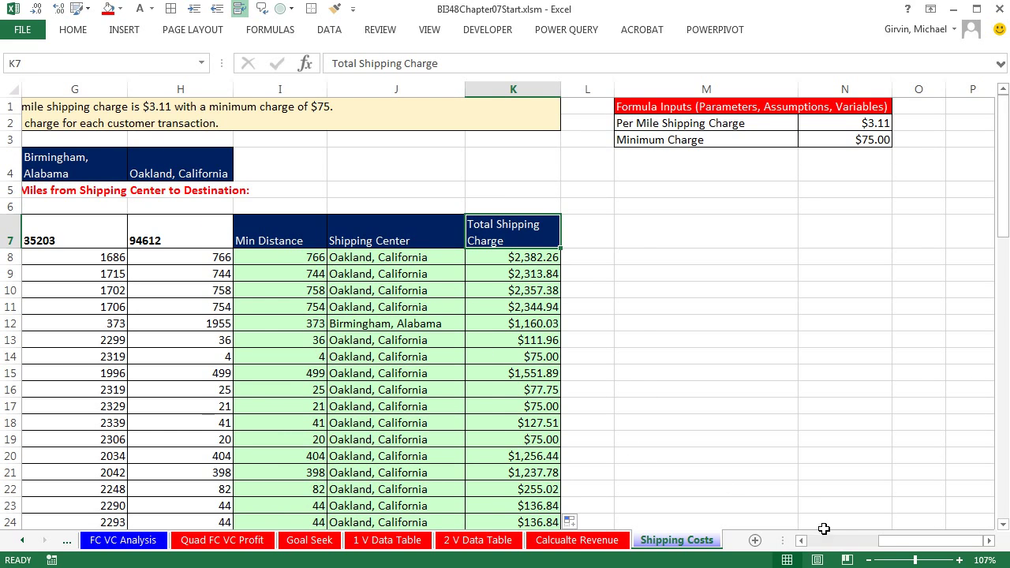
Step: Review the first-row formulas for Shipping Center in J8 and Total Shipping Charge in K8 without changing them
{"action": "left_click_drag", "start_coordinate": [883, 544], "coordinate": [867, 545]}
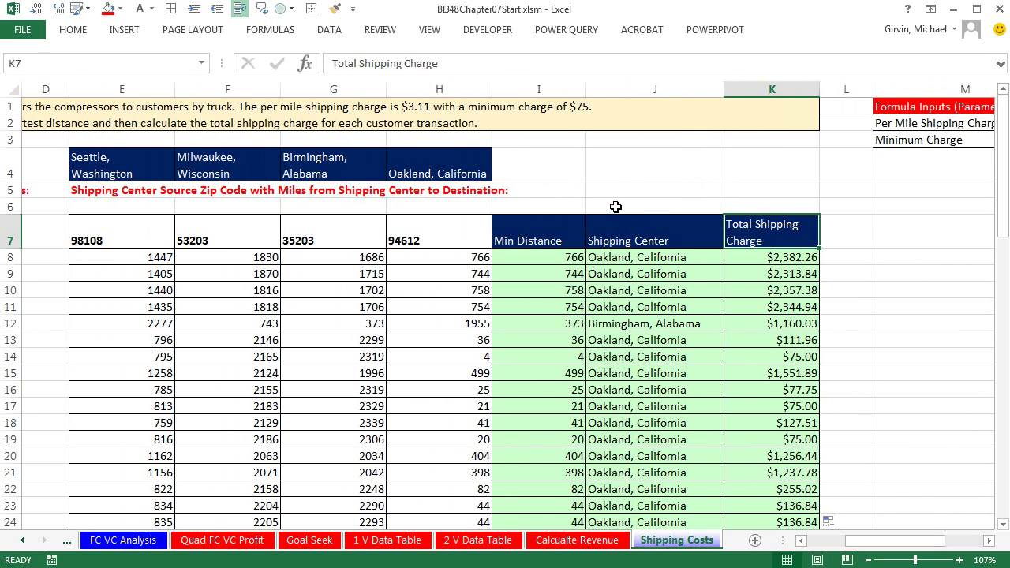
{"action": "double_click", "coordinate": [568, 258]}
{"action": "double_click", "coordinate": [598, 257]}
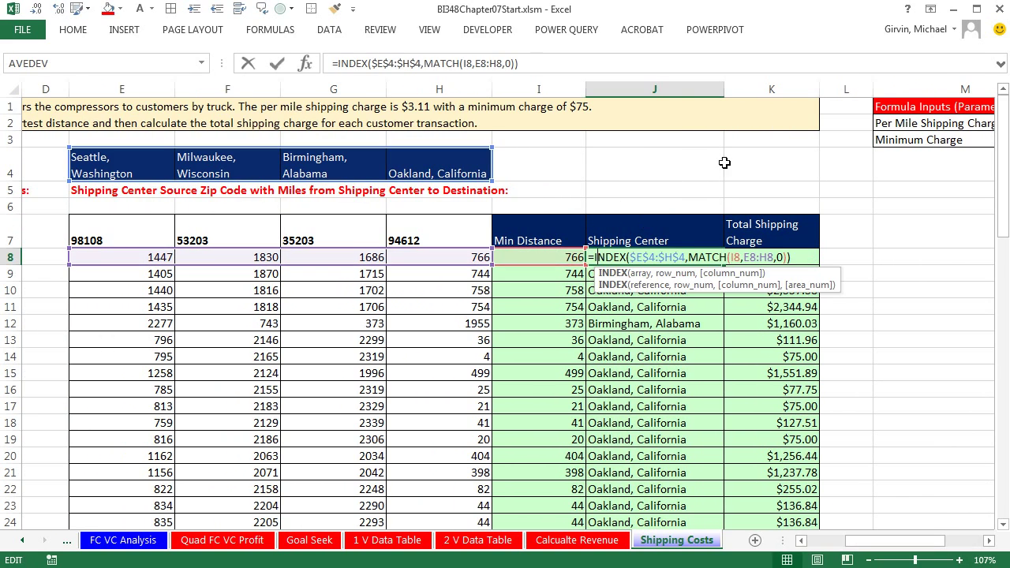
{"action": "key", "text": "Escape"}
{"action": "double_click", "coordinate": [756, 257]}
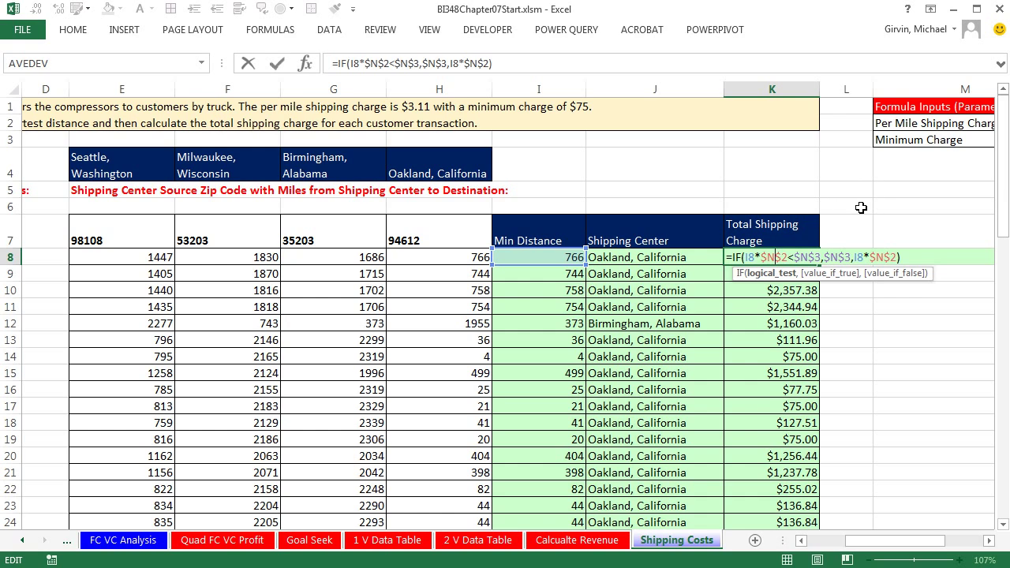
{"action": "key", "text": "Escape"}
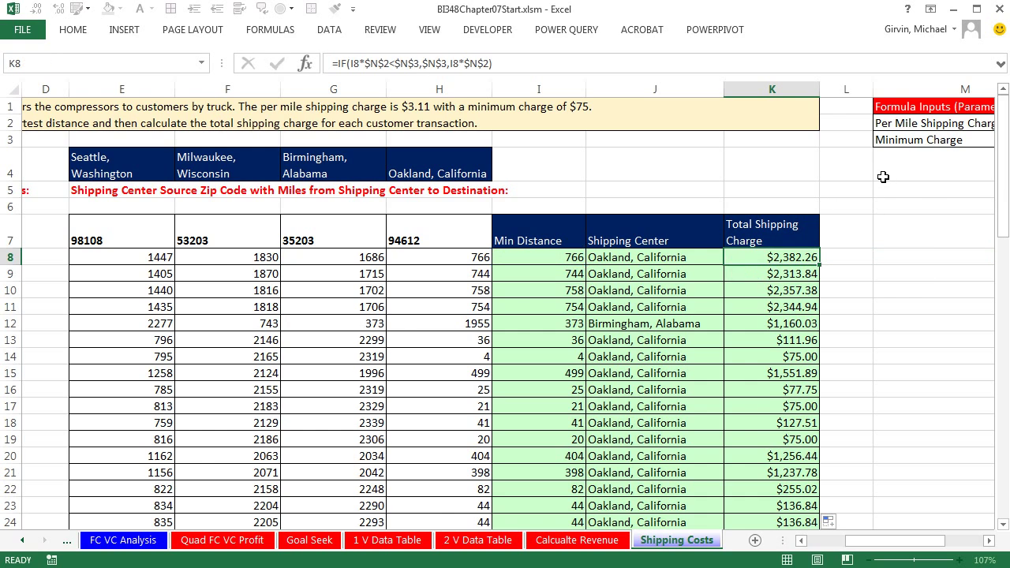